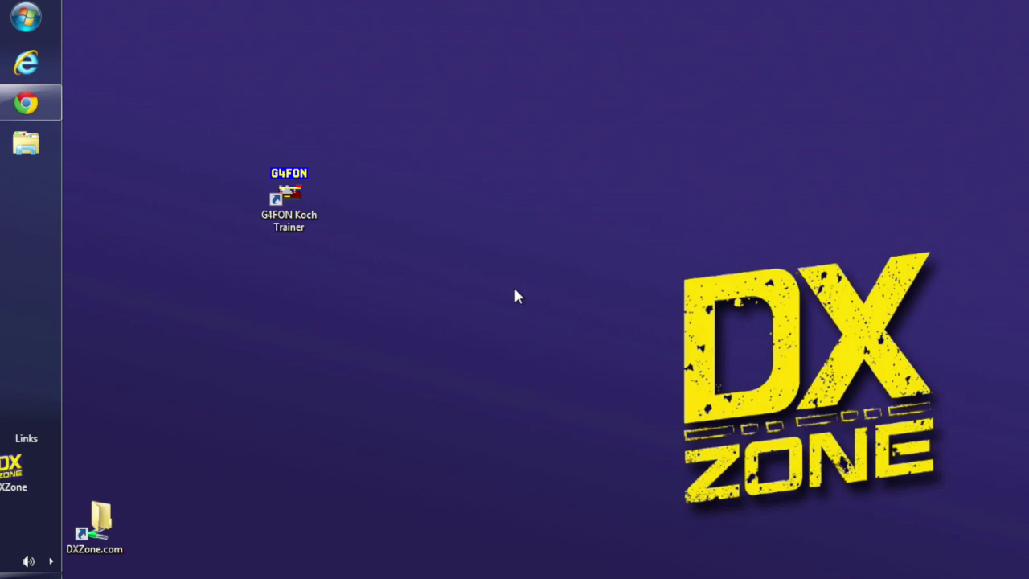
- Open DXZone in Chrome and browse the Morse code training software list down to CW Trainer
click(29, 103)
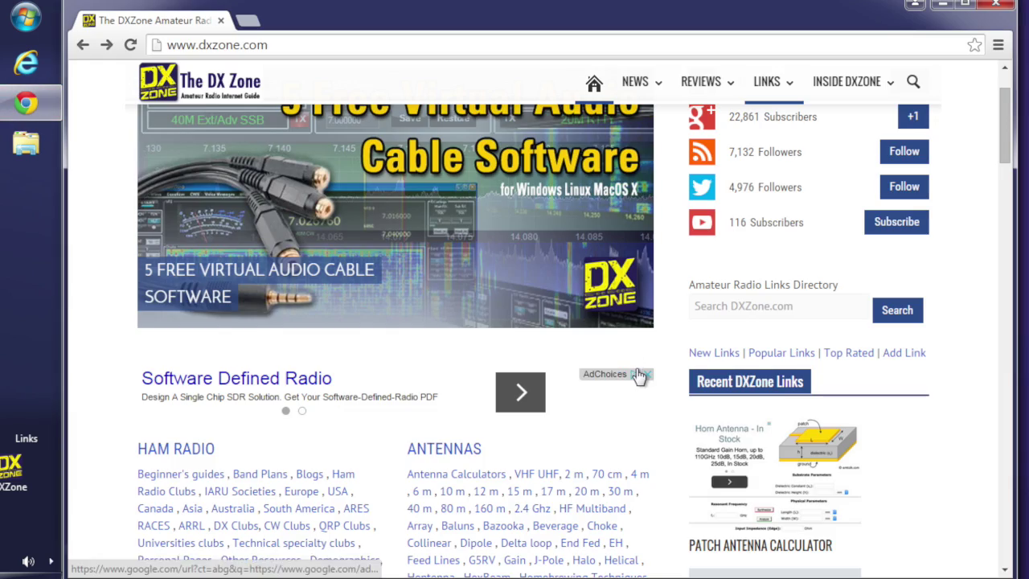
scroll(637, 376, up, 2)
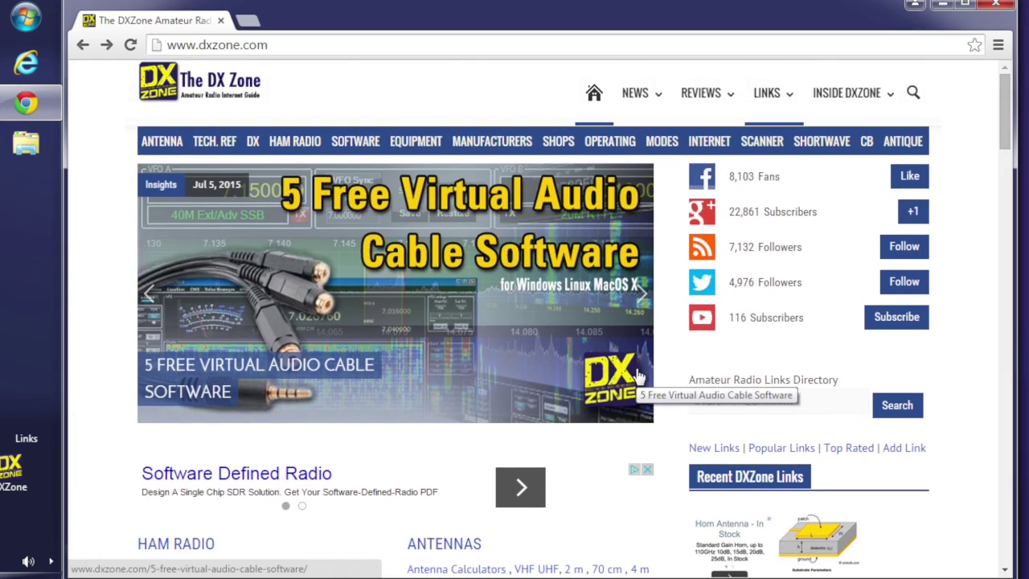
scroll(638, 375, down, 7)
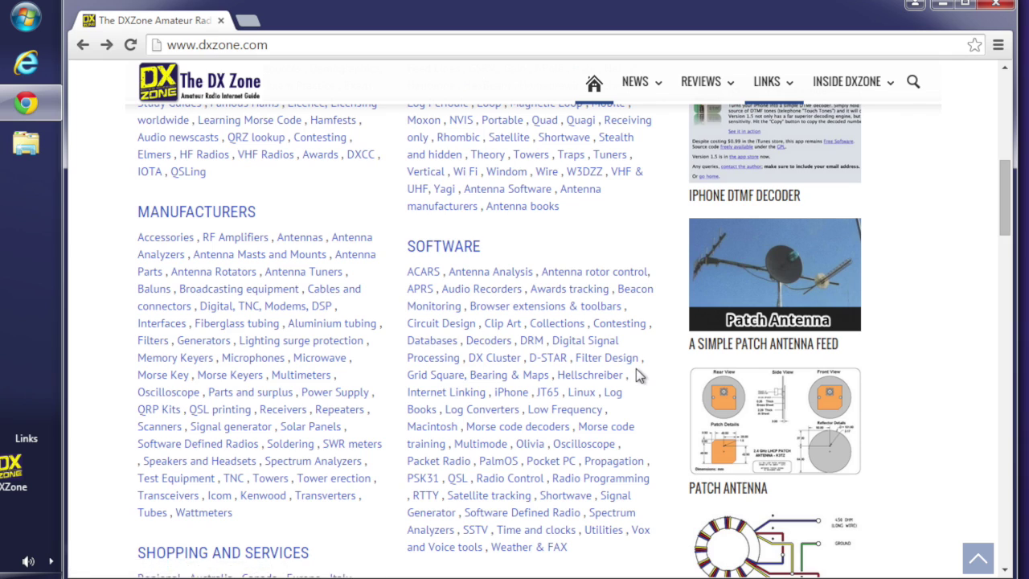
scroll(636, 370, down, 2)
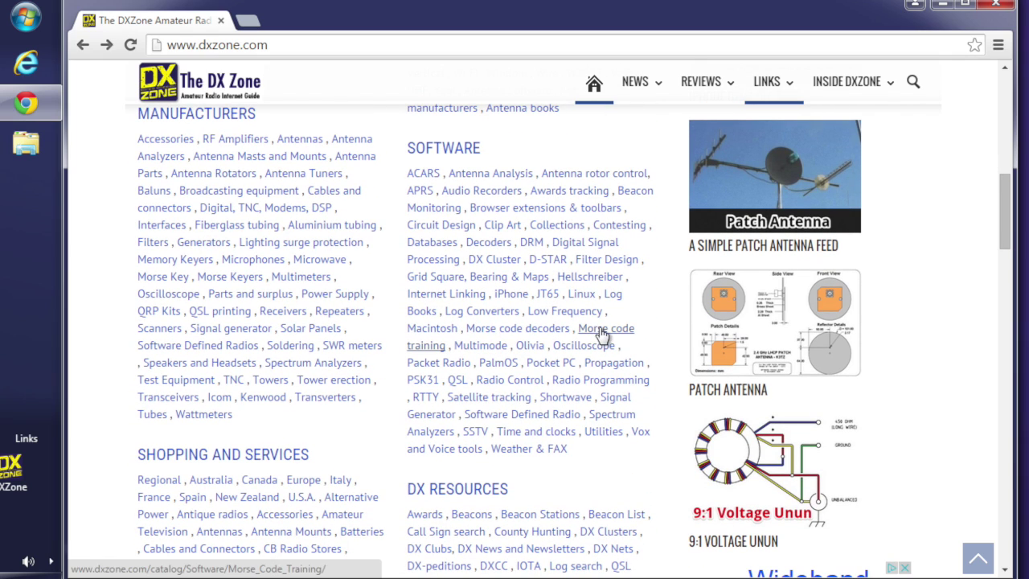
click(601, 333)
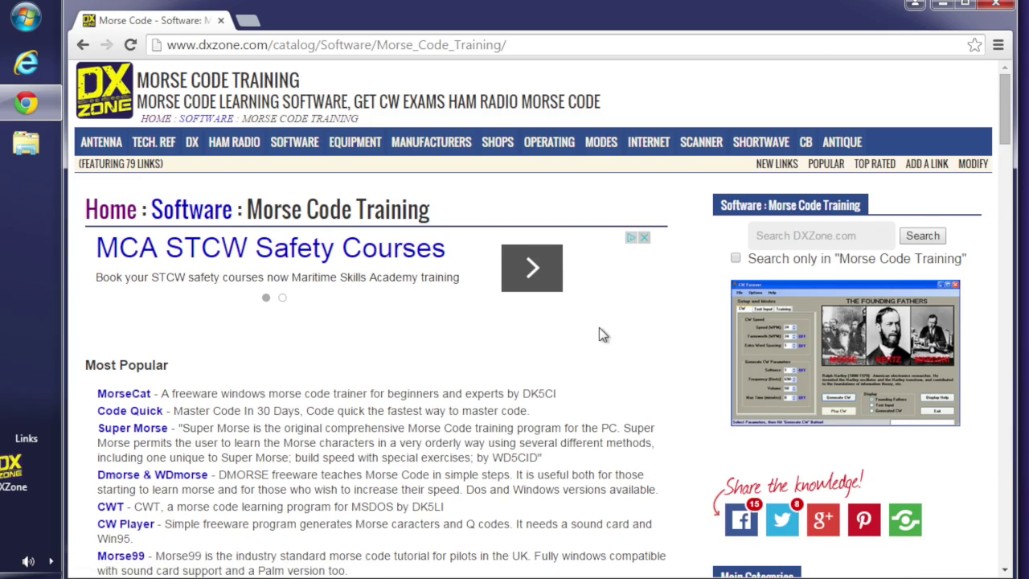
scroll(599, 327, down, 4)
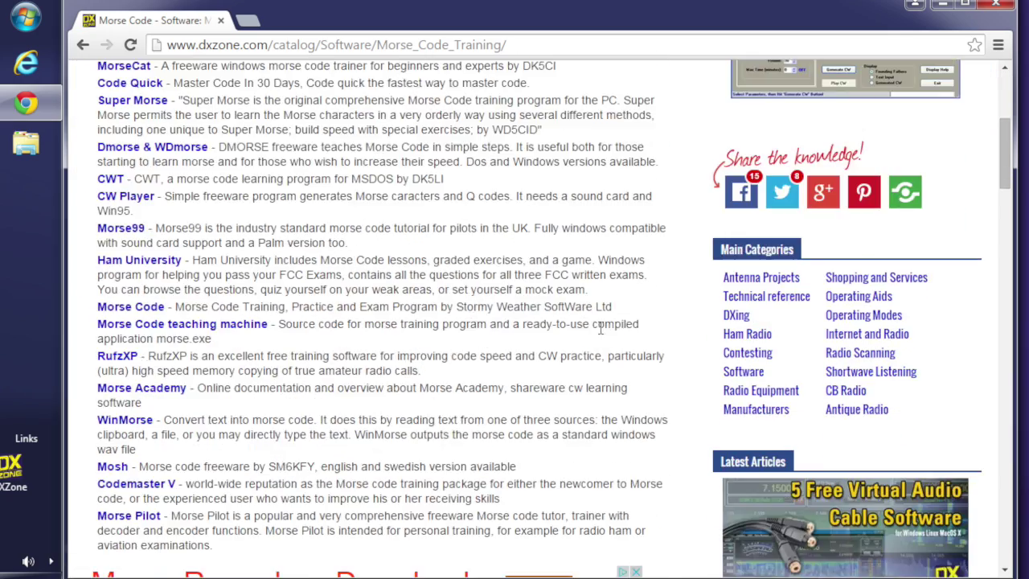
scroll(598, 327, down, 5)
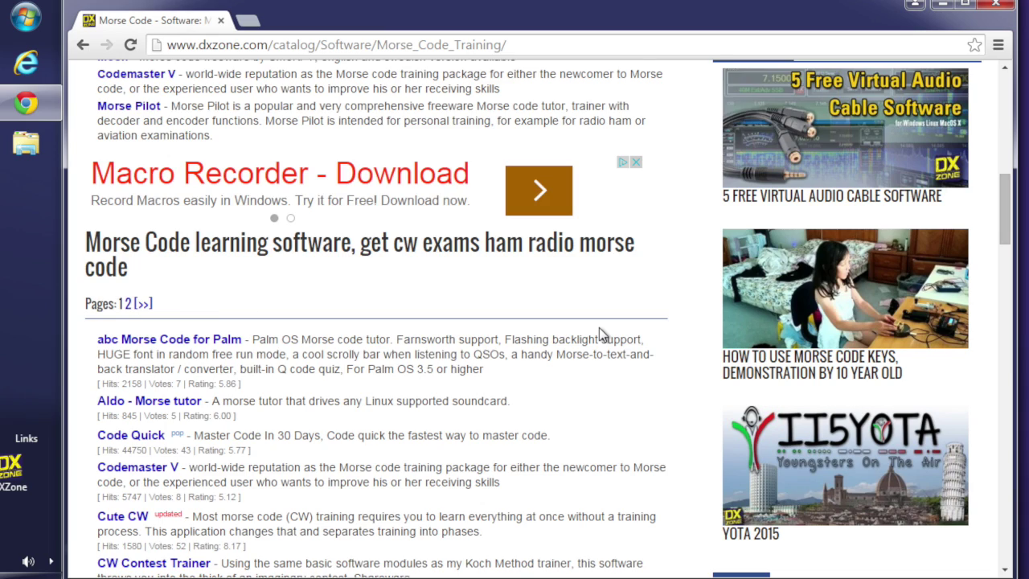
scroll(598, 328, down, 1)
scroll(599, 328, down, 3)
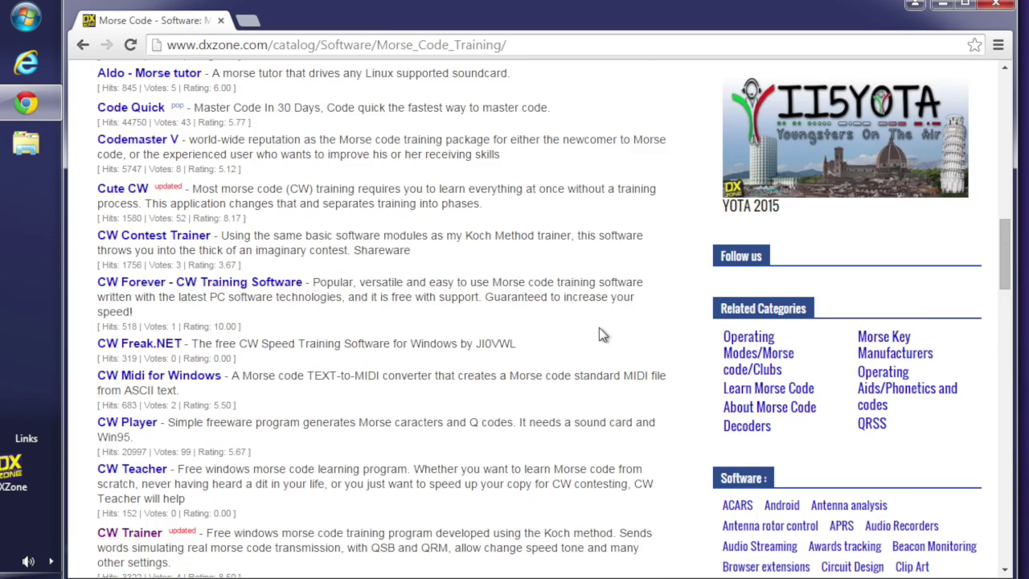
scroll(603, 334, down, 2)
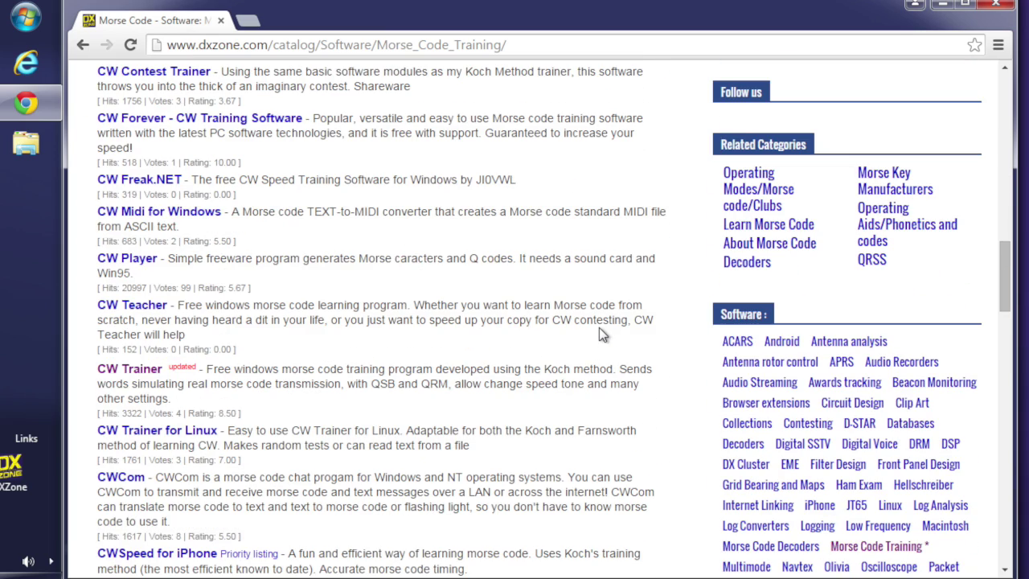
- Follow the CW Trainer entry to G4FON's Morse Trainer page showing the Download Version 9 link
click(127, 371)
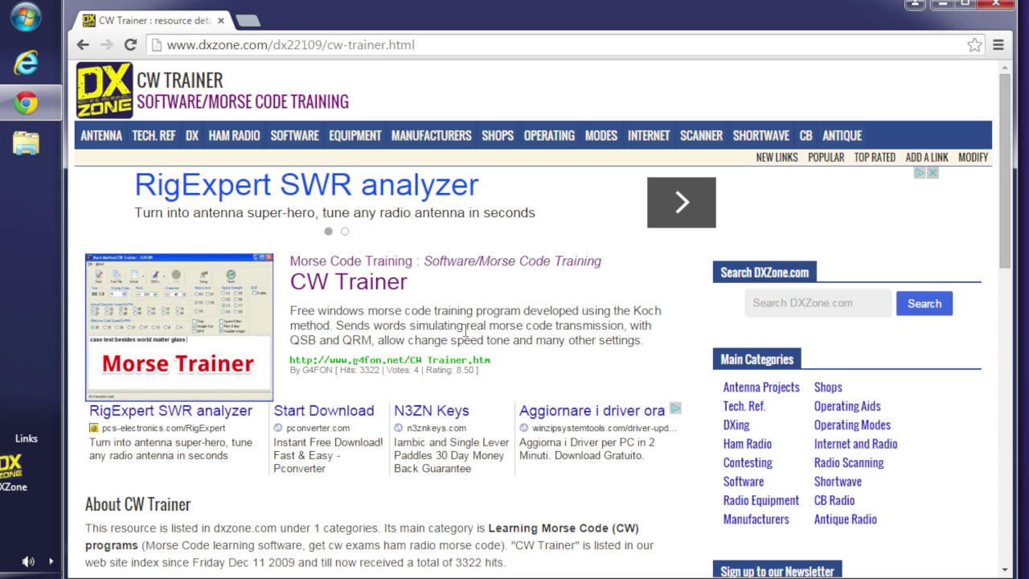
click(329, 298)
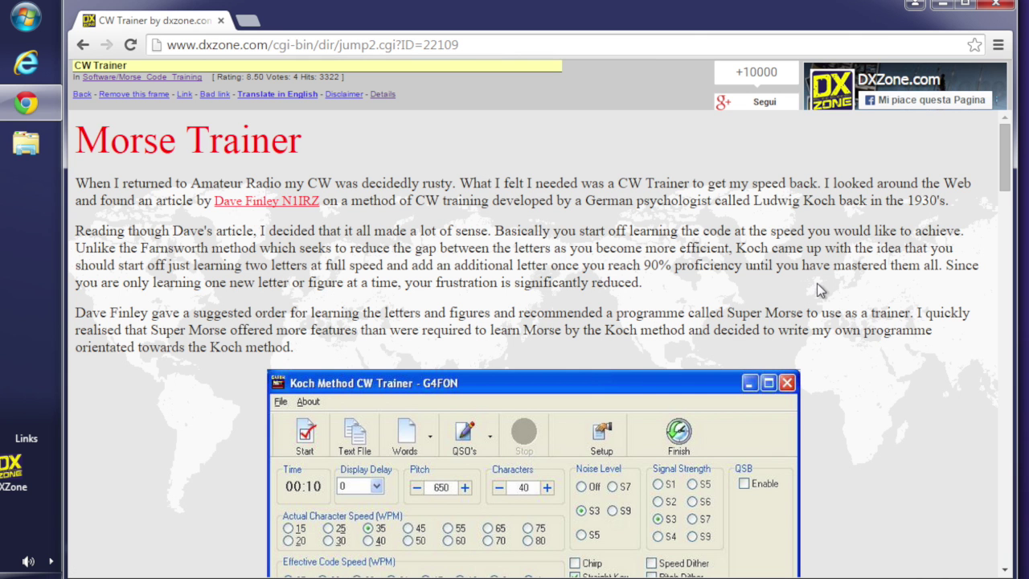
scroll(820, 290, down, 4)
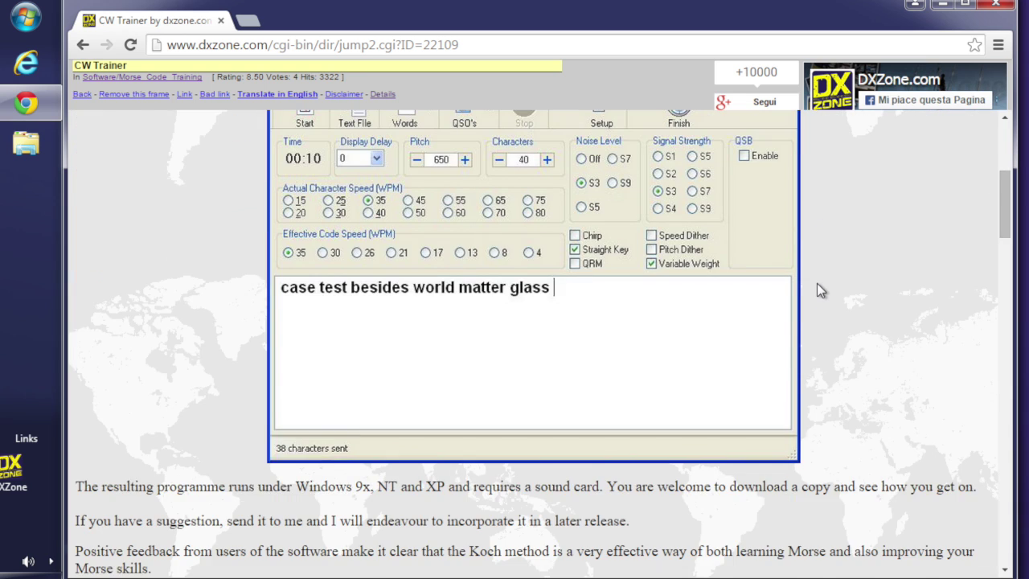
scroll(819, 289, up, 1)
scroll(818, 289, down, 7)
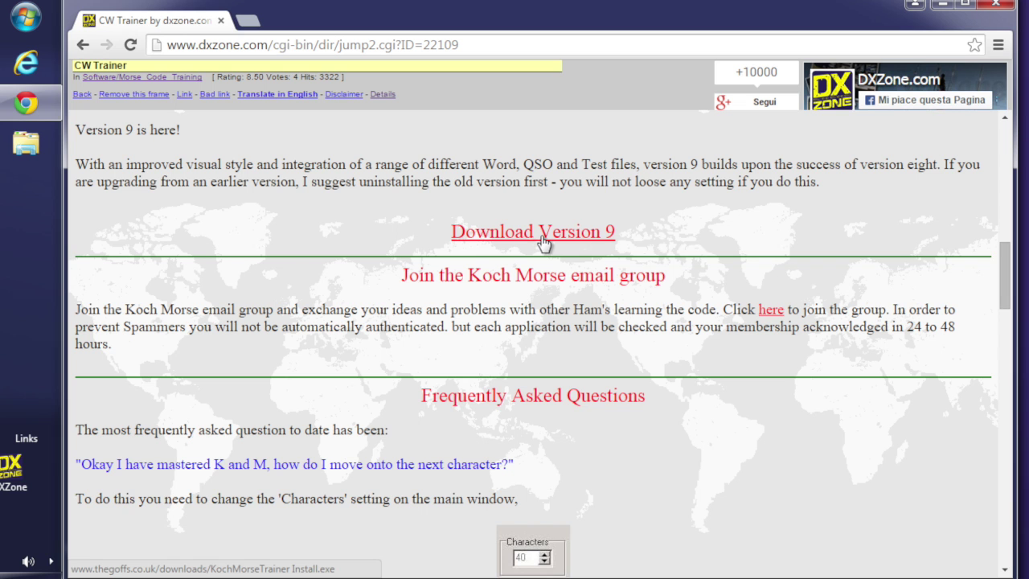
- Launch the G4FON Koch Trainer from the desktop and set effective code speed to 13 WPM
click(936, 7)
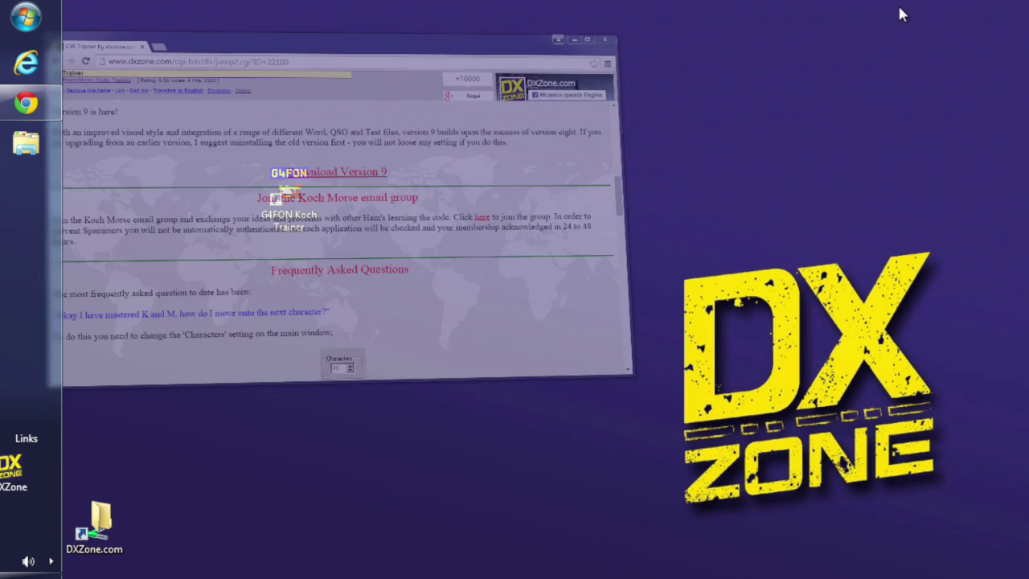
double_click(280, 200)
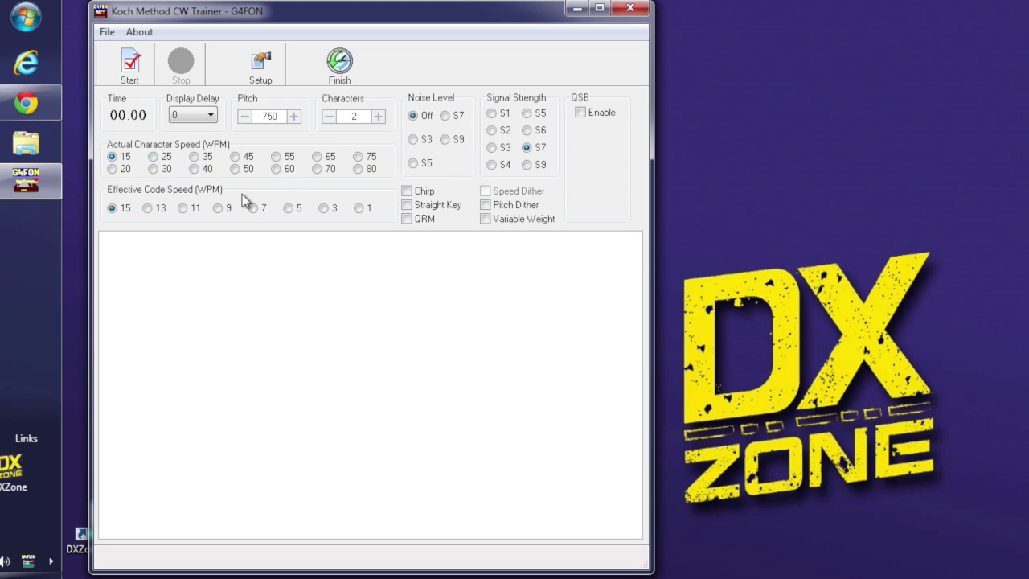
click(183, 208)
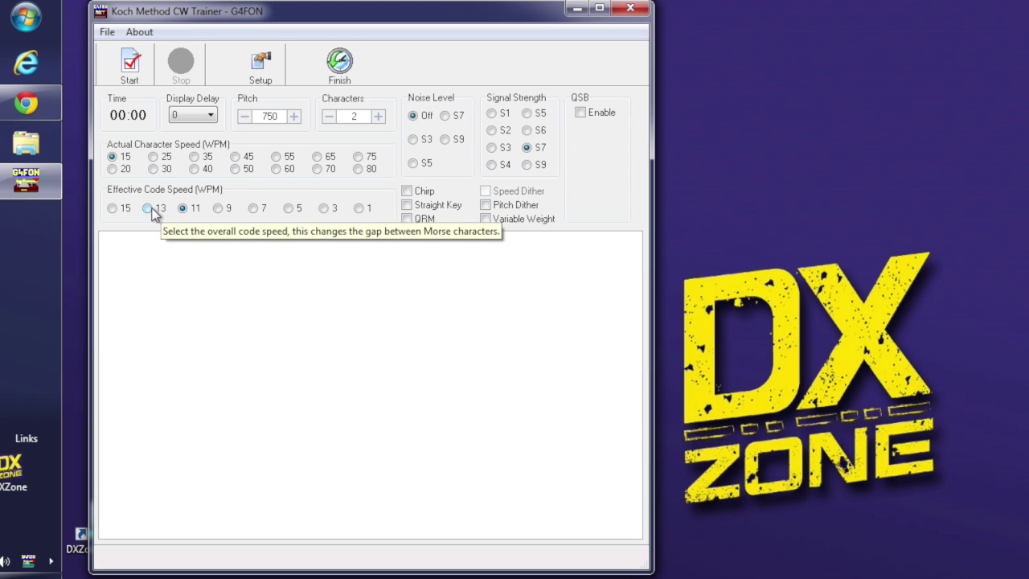
click(149, 209)
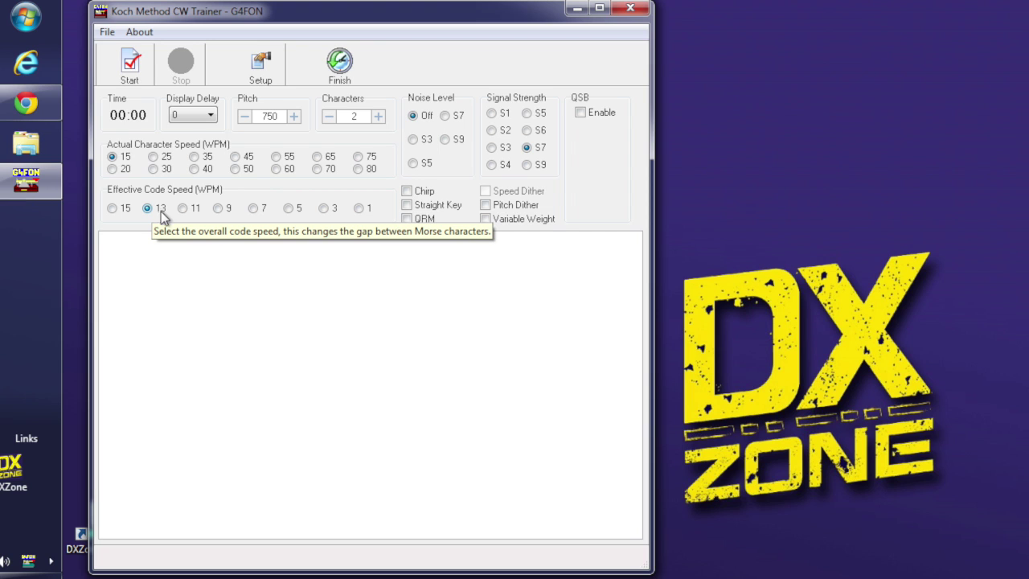
- Leave pitch at 750 and session characters at 2, then start a practice session
click(294, 116)
click(244, 117)
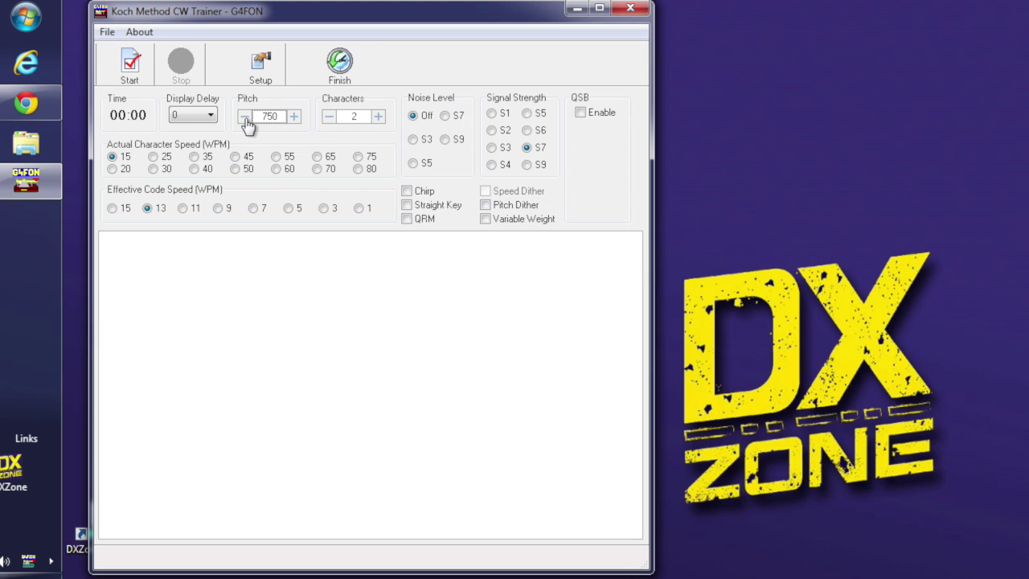
click(377, 119)
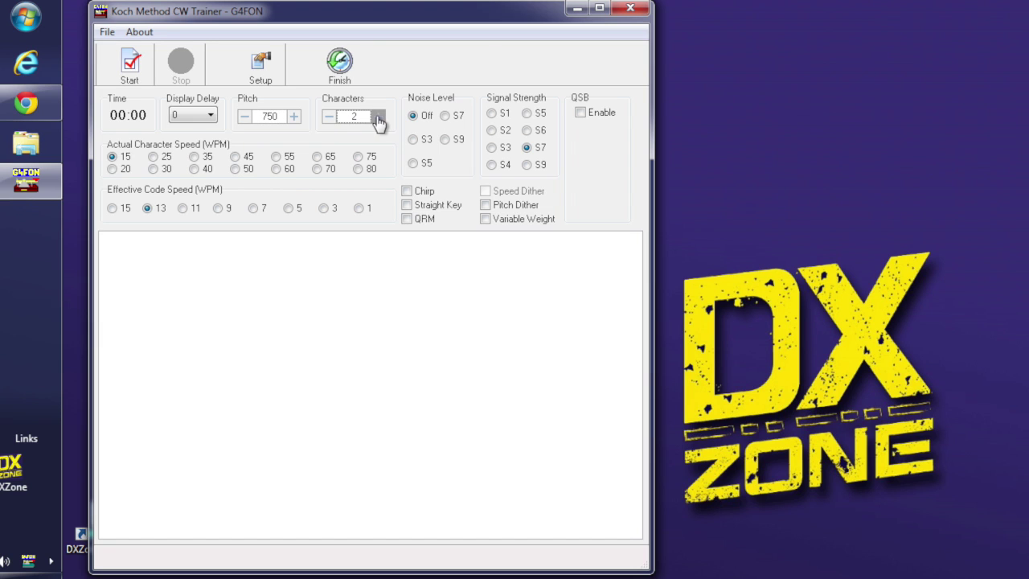
click(378, 118)
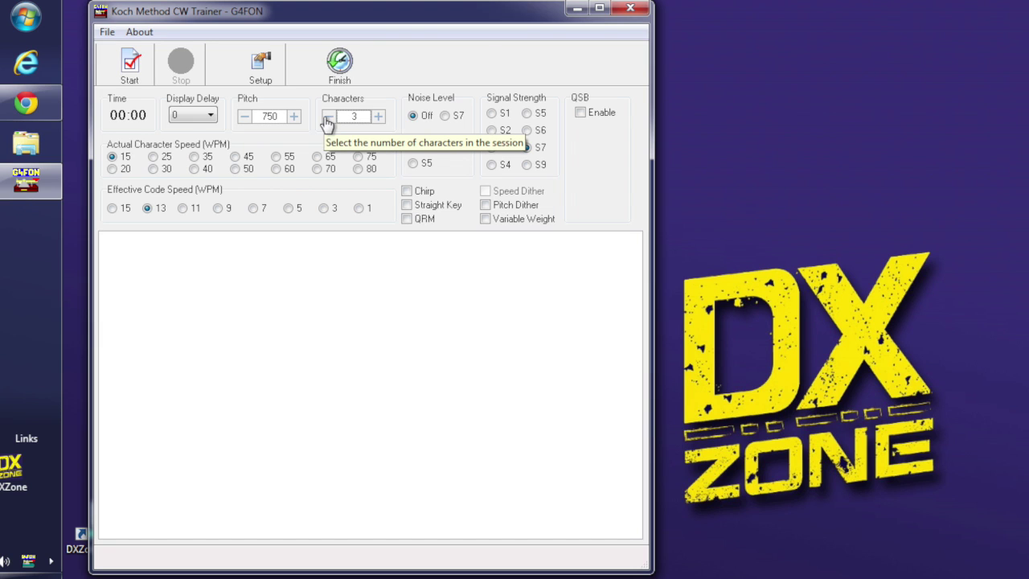
click(327, 119)
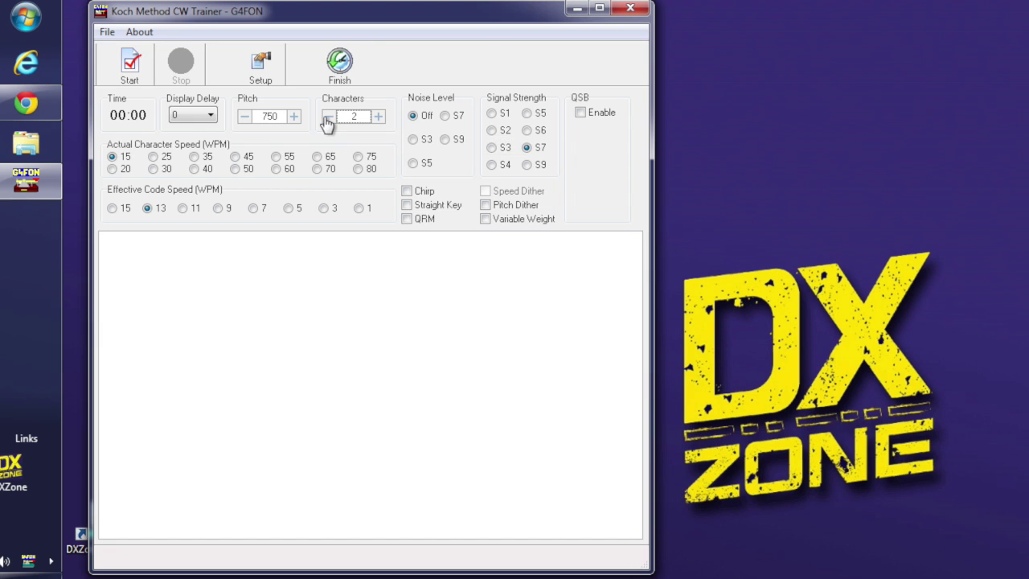
click(129, 69)
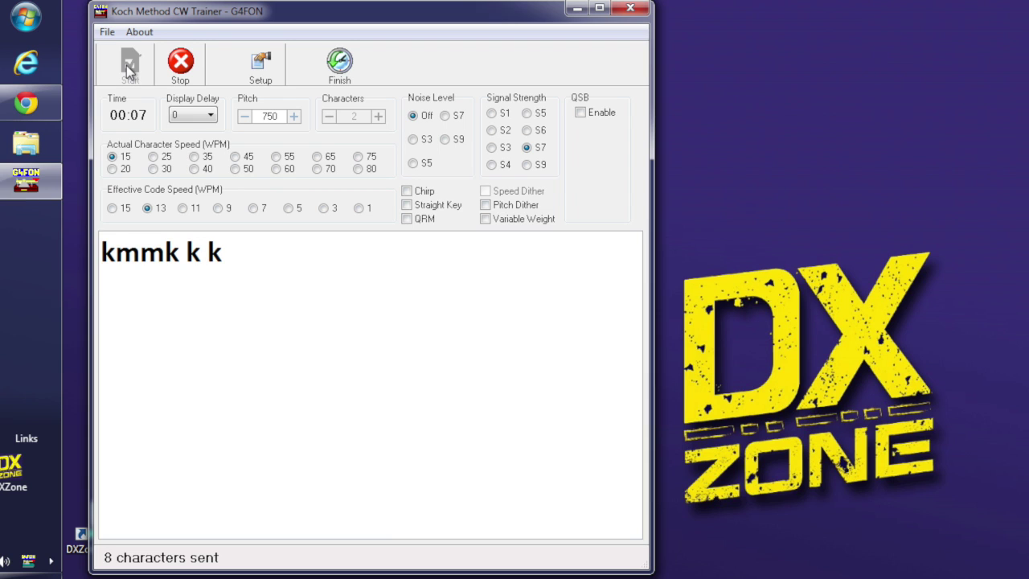
- Set the actual character speed to 20 WPM
click(112, 170)
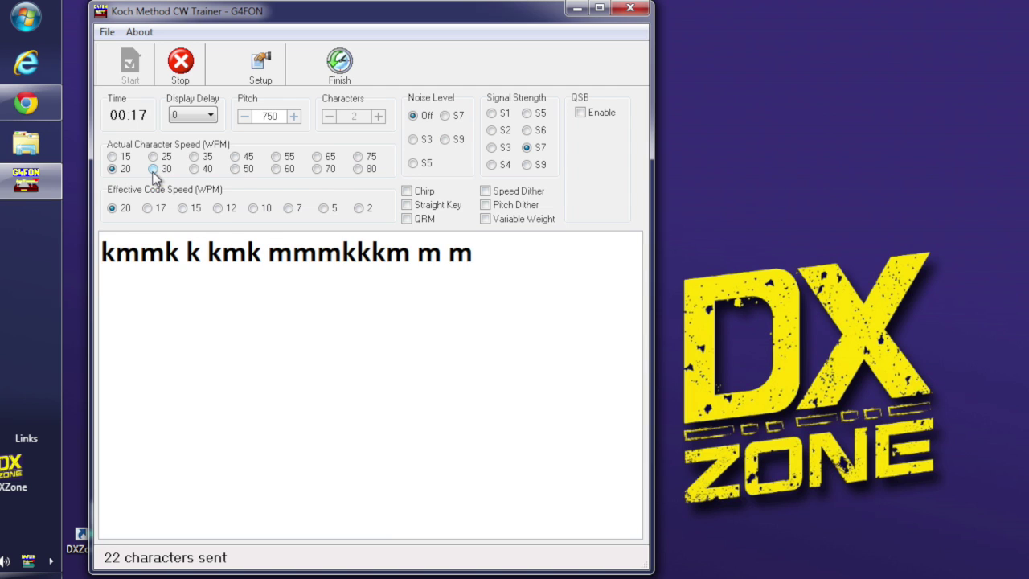
- Add S3 noise with signal strength ending at S3, and enable QSB fading
click(491, 148)
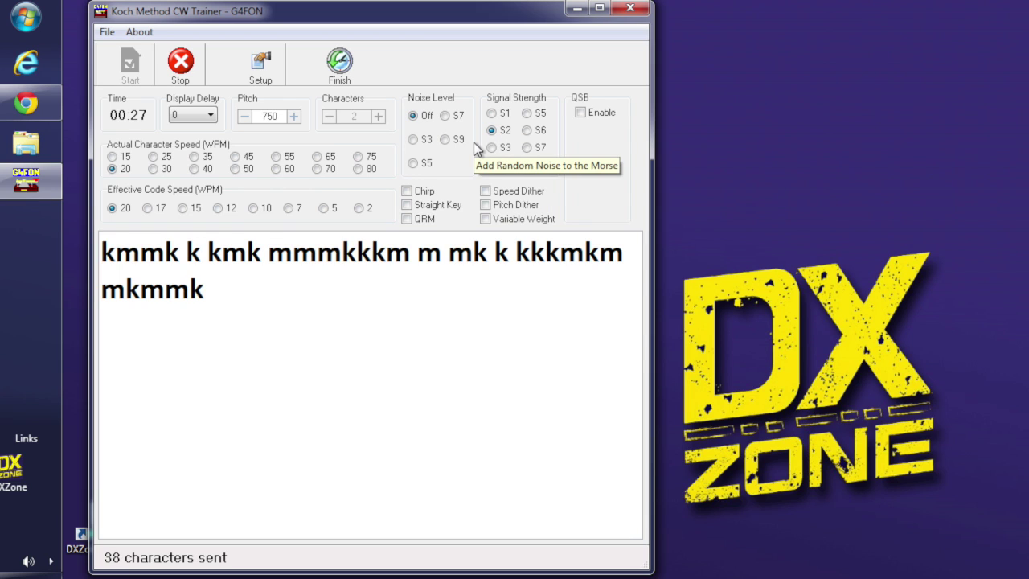
click(499, 133)
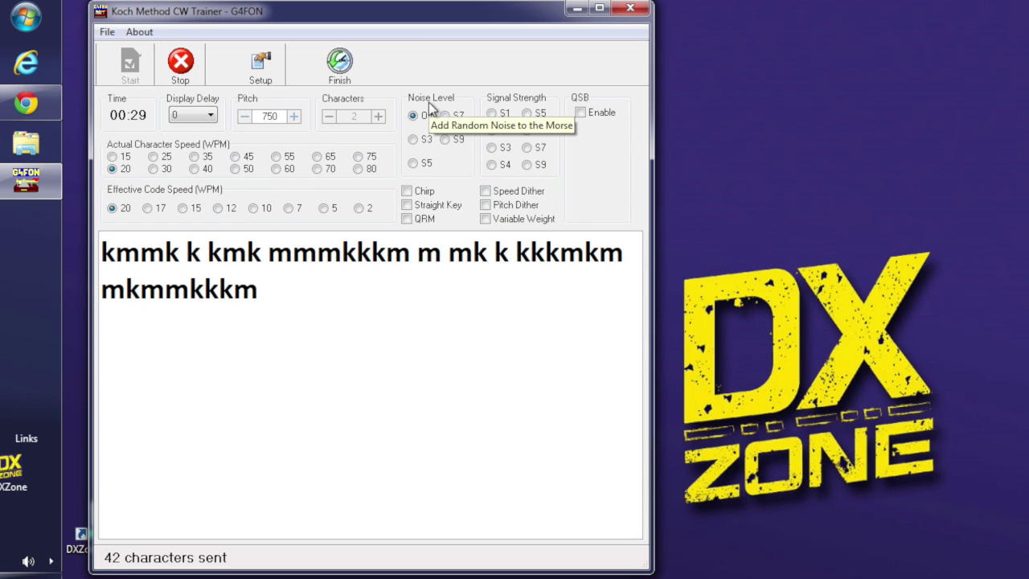
click(414, 139)
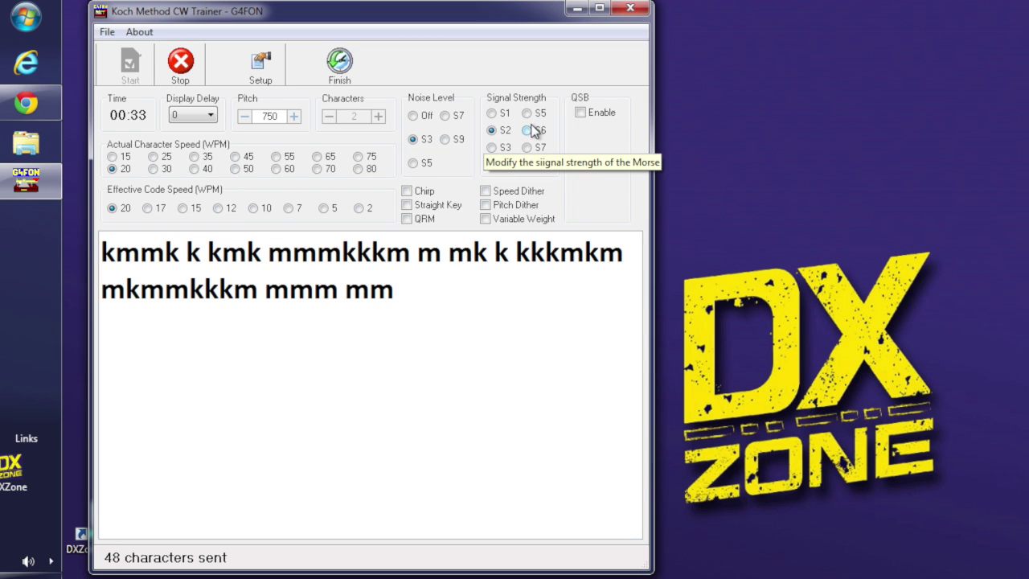
click(491, 148)
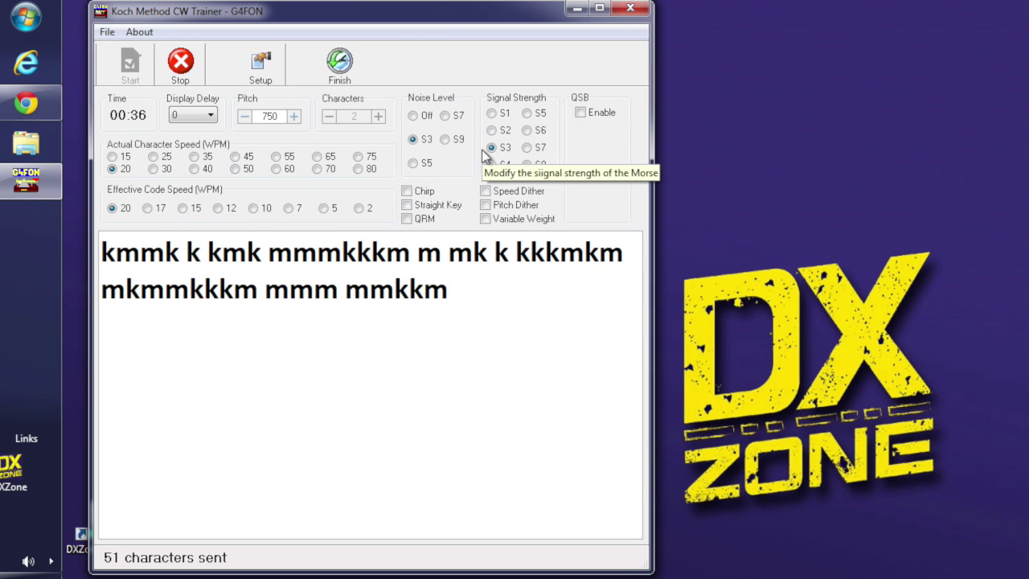
click(583, 111)
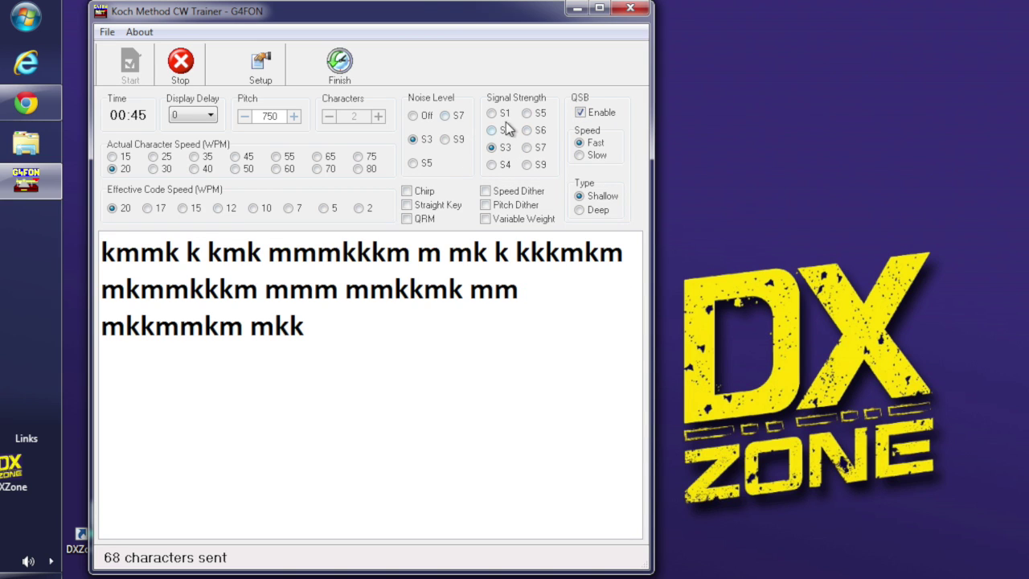
- Switch noise off, add QRM interference, and raise signal strength to S7
click(411, 117)
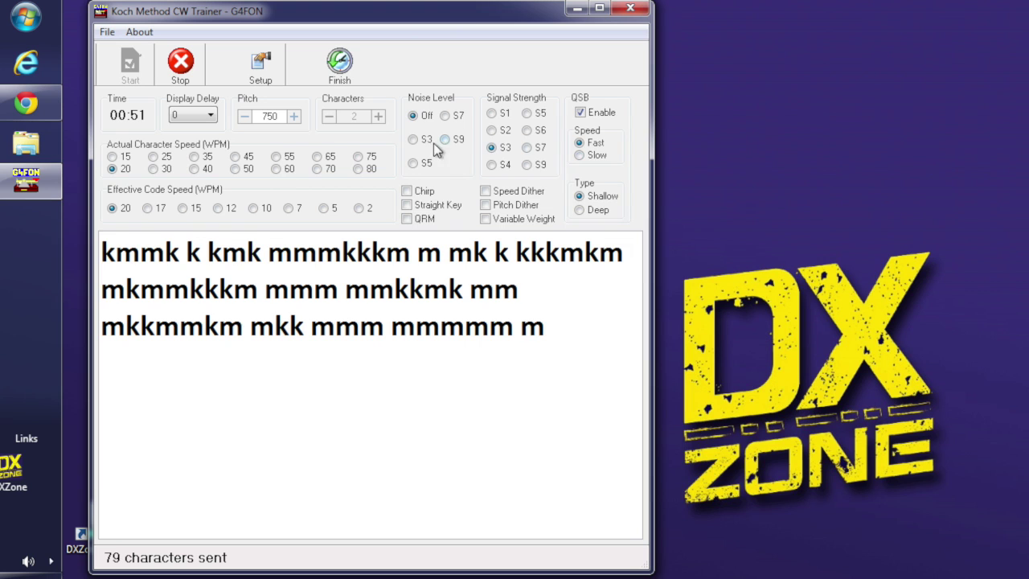
click(407, 219)
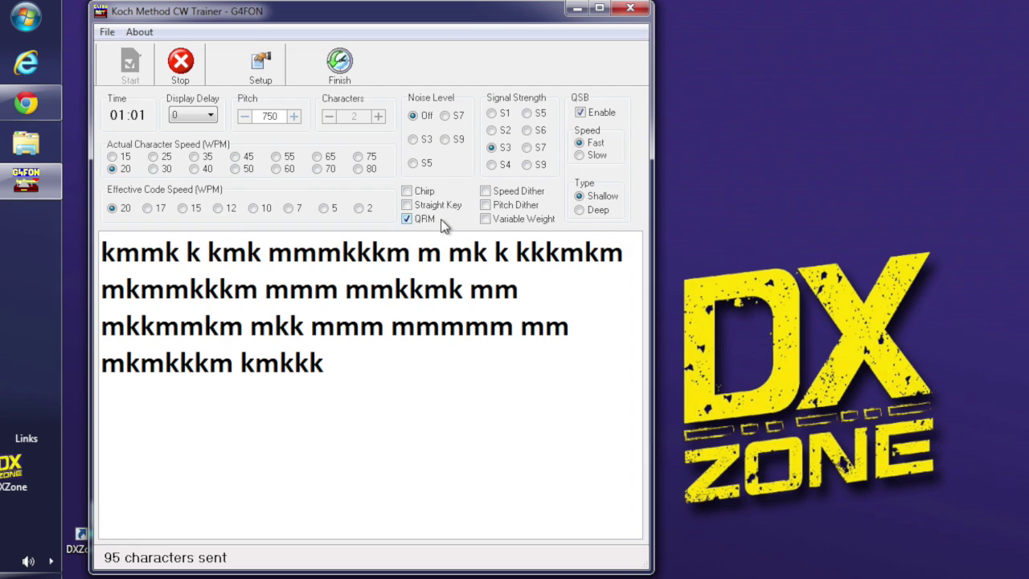
click(526, 147)
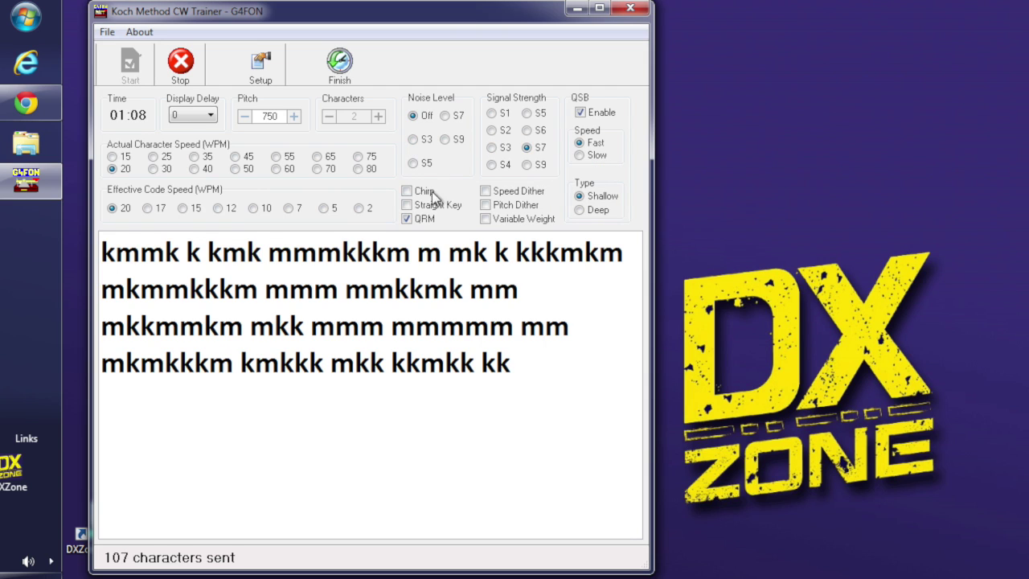
- Turn QRM off, then try the straight key and pitch dither effects and switch them off
click(407, 219)
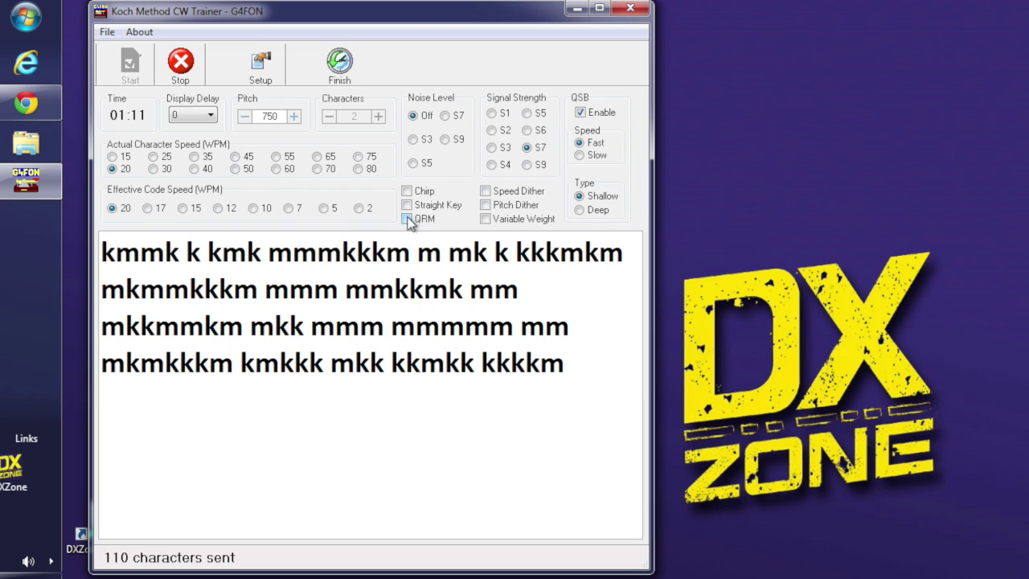
click(407, 205)
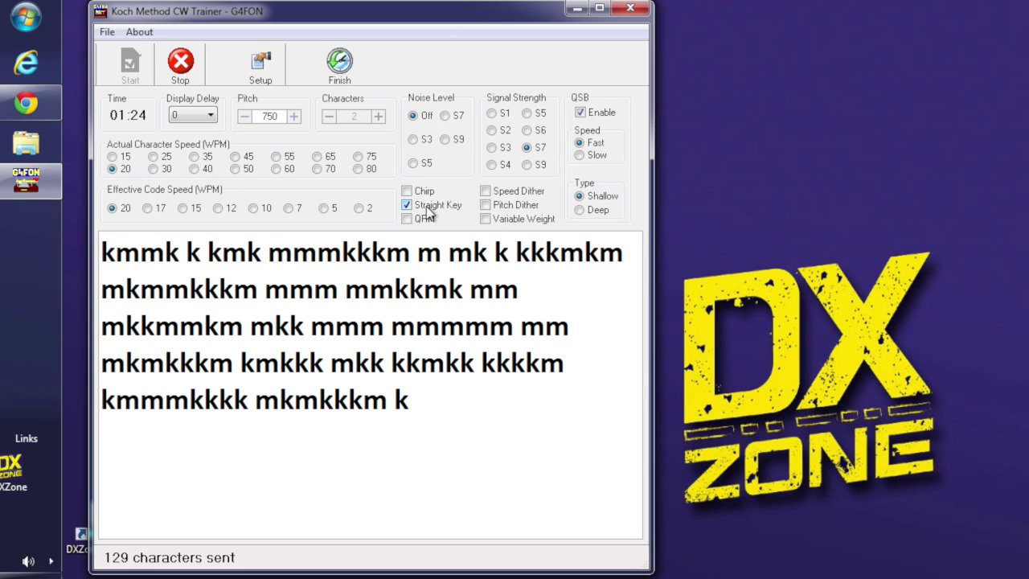
click(427, 208)
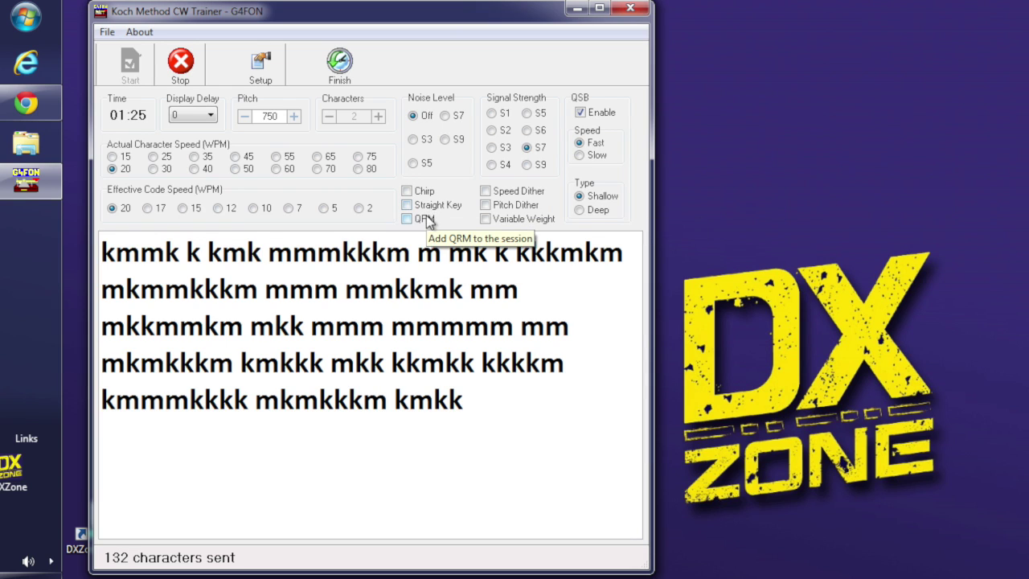
click(486, 207)
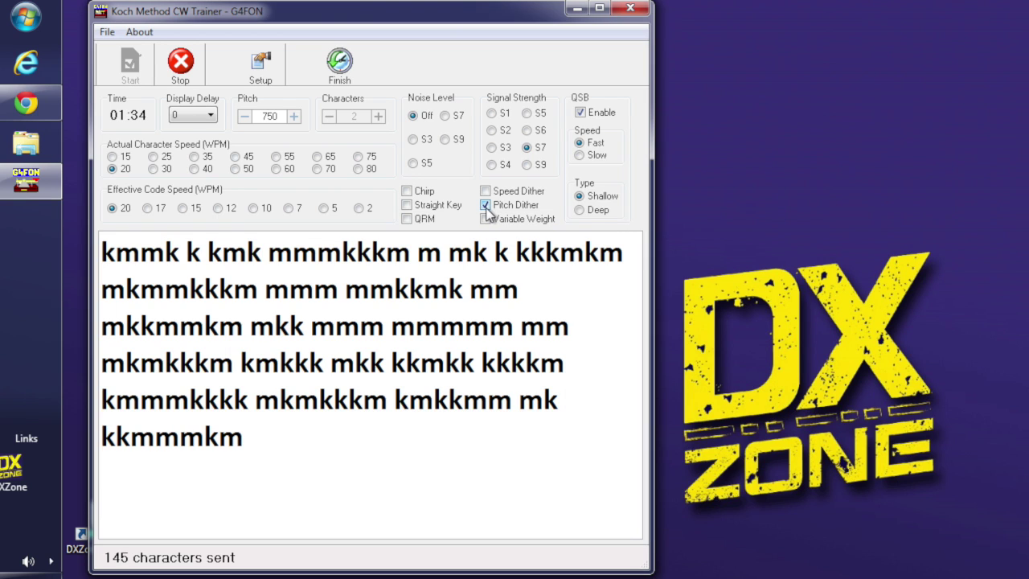
click(486, 206)
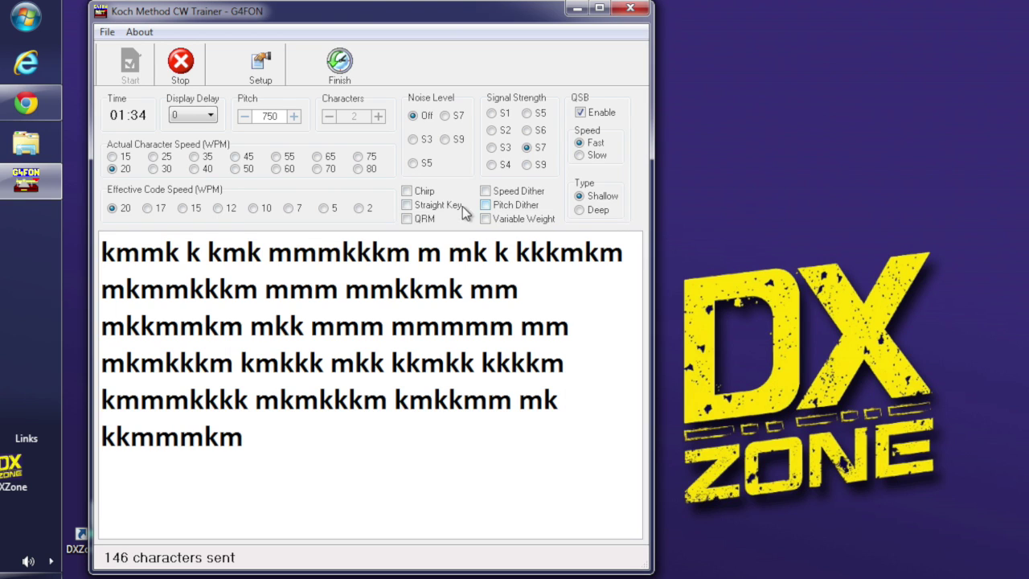
- Try chirp, switch chirp and speed dither off, and stop the session
click(419, 197)
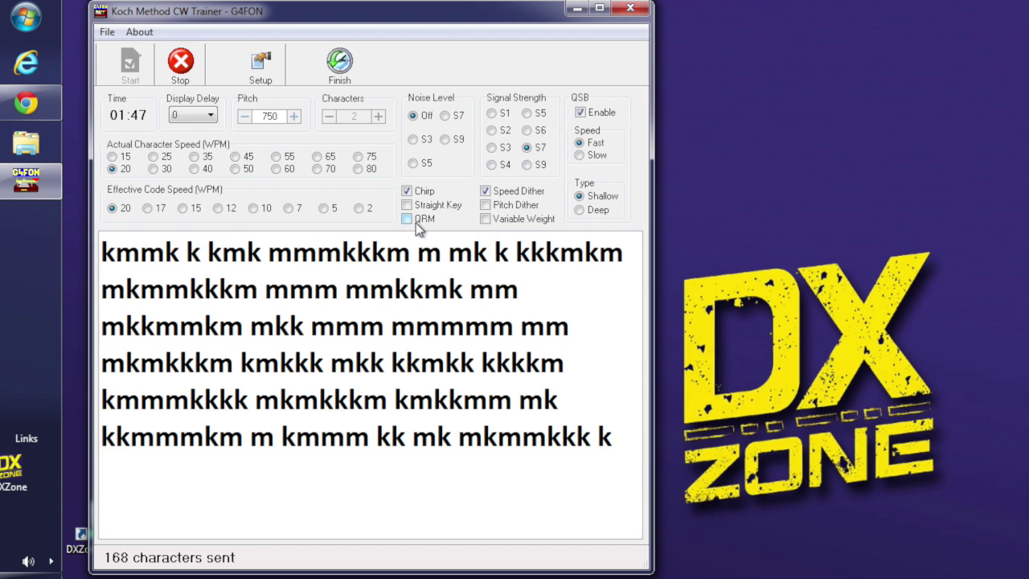
click(428, 196)
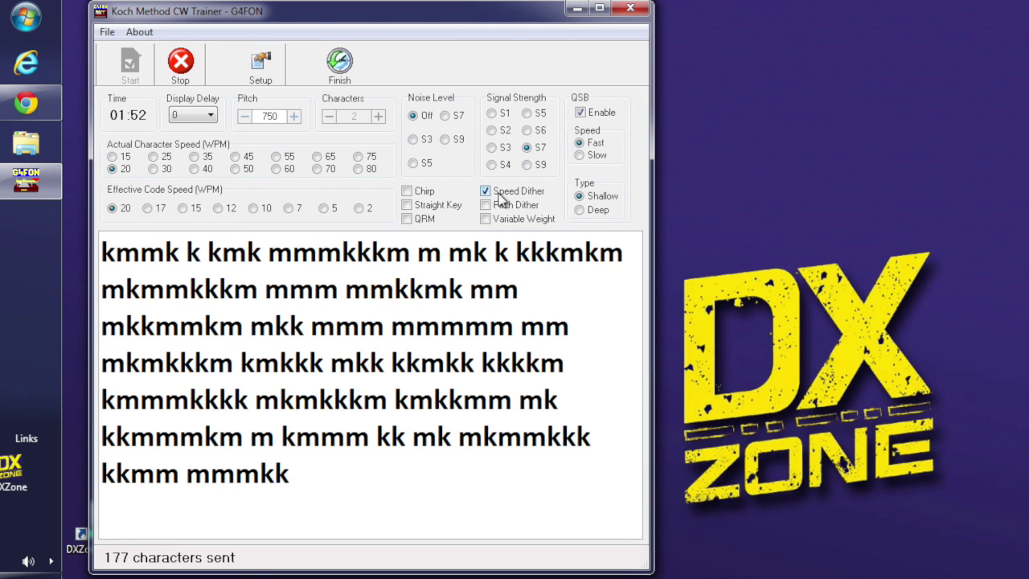
click(495, 201)
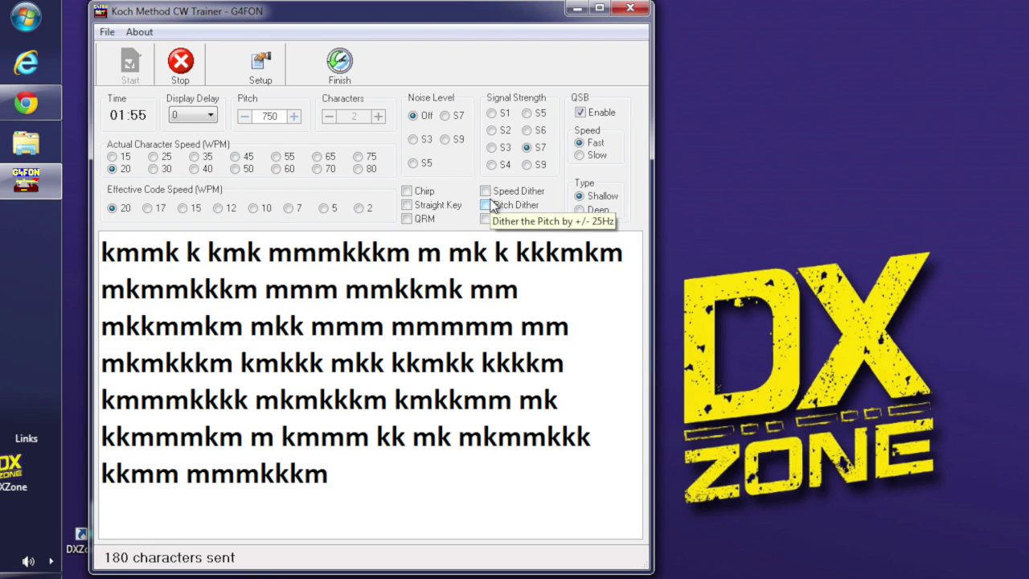
click(181, 77)
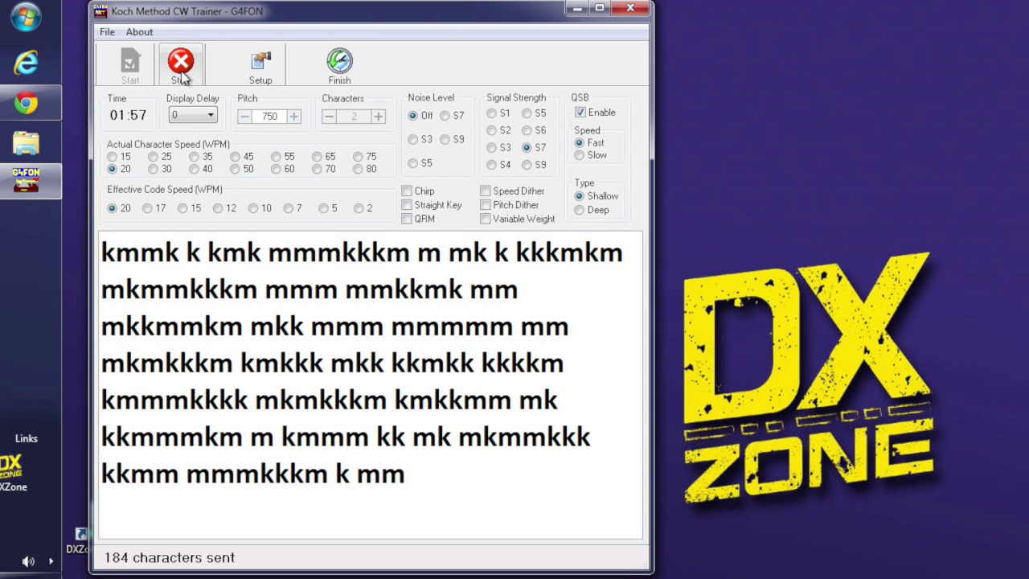
- Set Display Delay to Hide and start a new session with the copy hidden
click(209, 117)
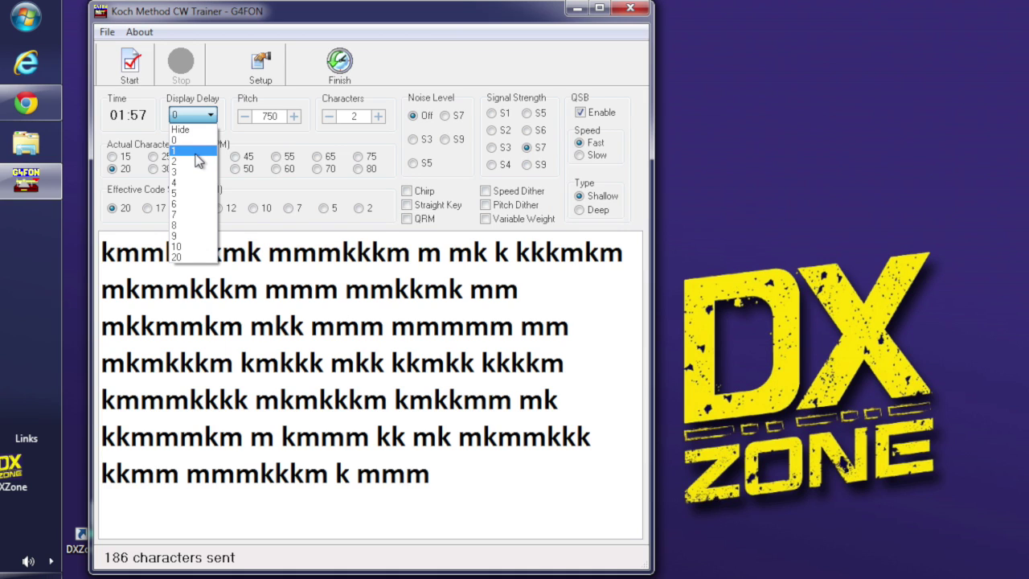
click(197, 162)
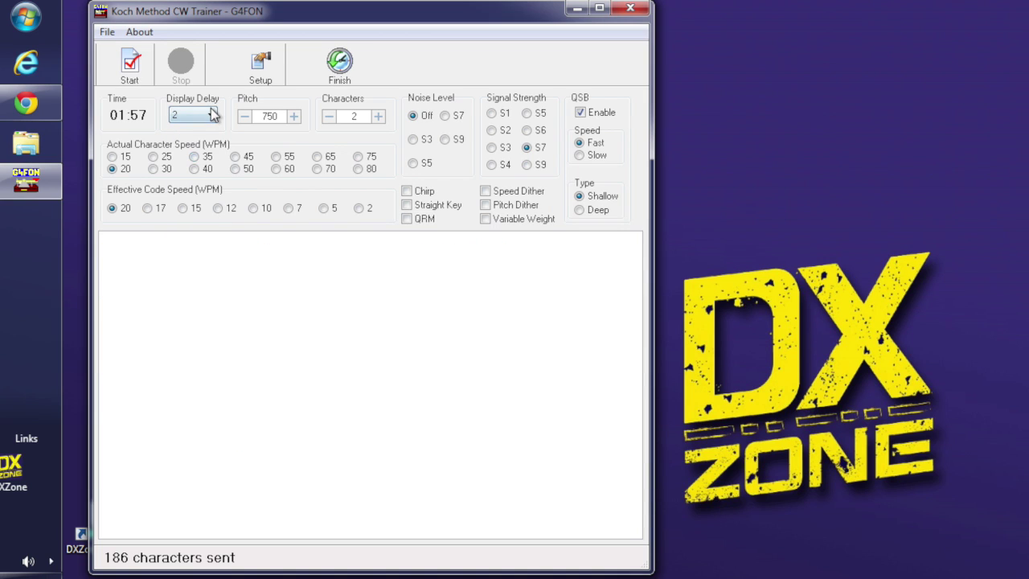
click(210, 118)
click(205, 128)
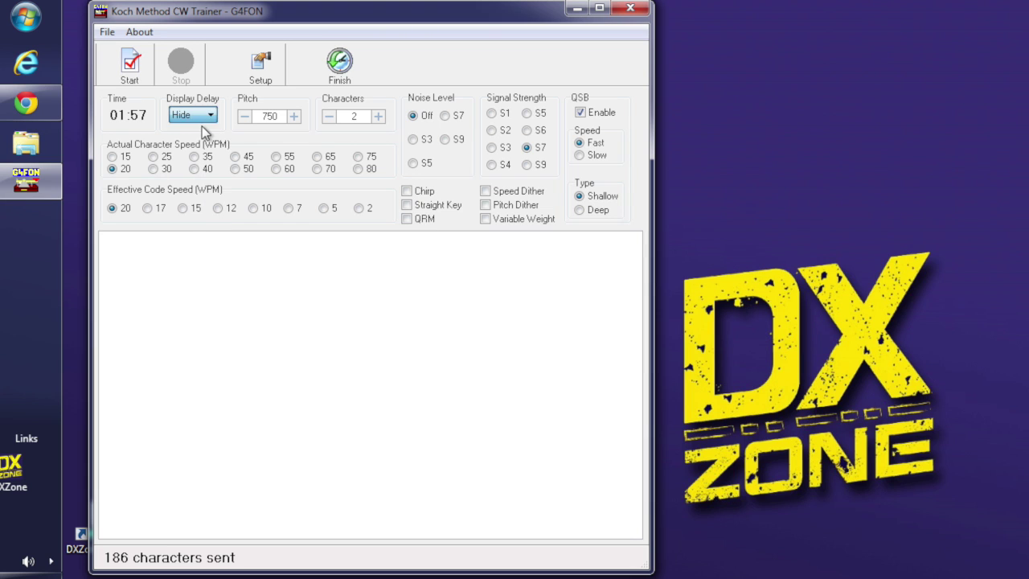
click(129, 74)
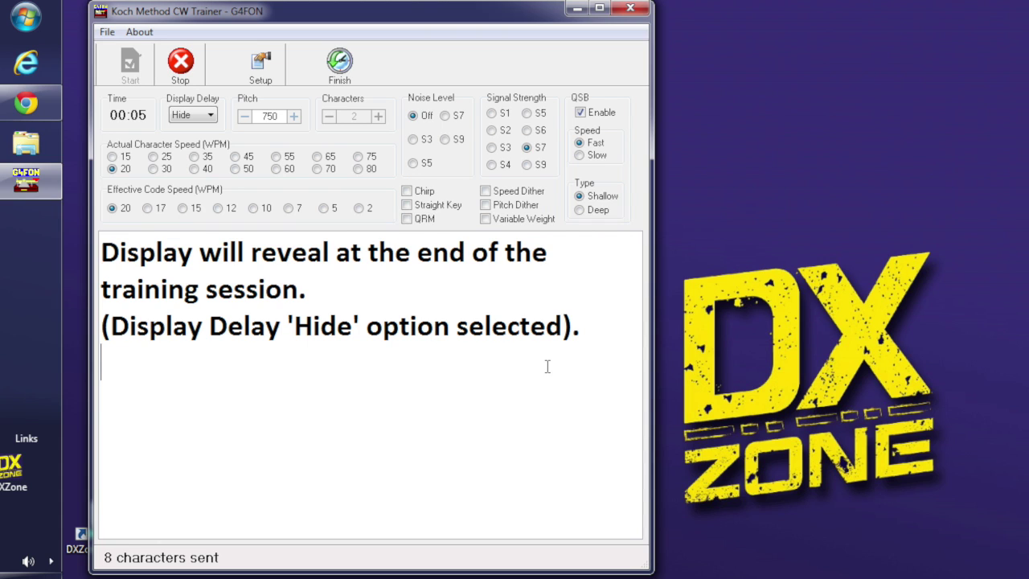
- Stop the session to reveal the copied text 'swinjap ilk jlu.tl.'
click(176, 69)
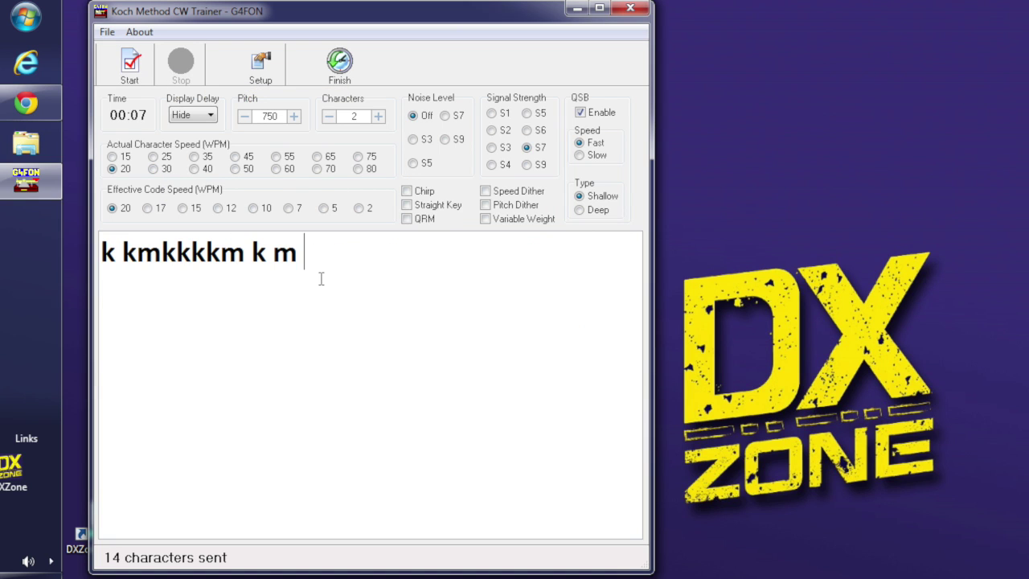
drag(321, 278, 75, 257)
click(295, 276)
- Add one more session character, run a new session, and stop it to reveal the copy
click(381, 117)
text(16)
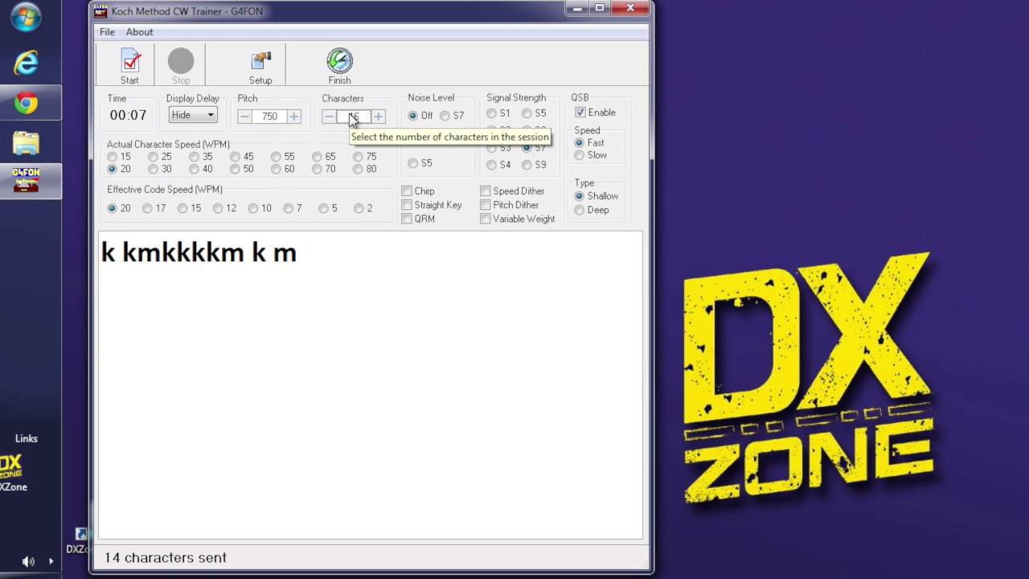
click(130, 68)
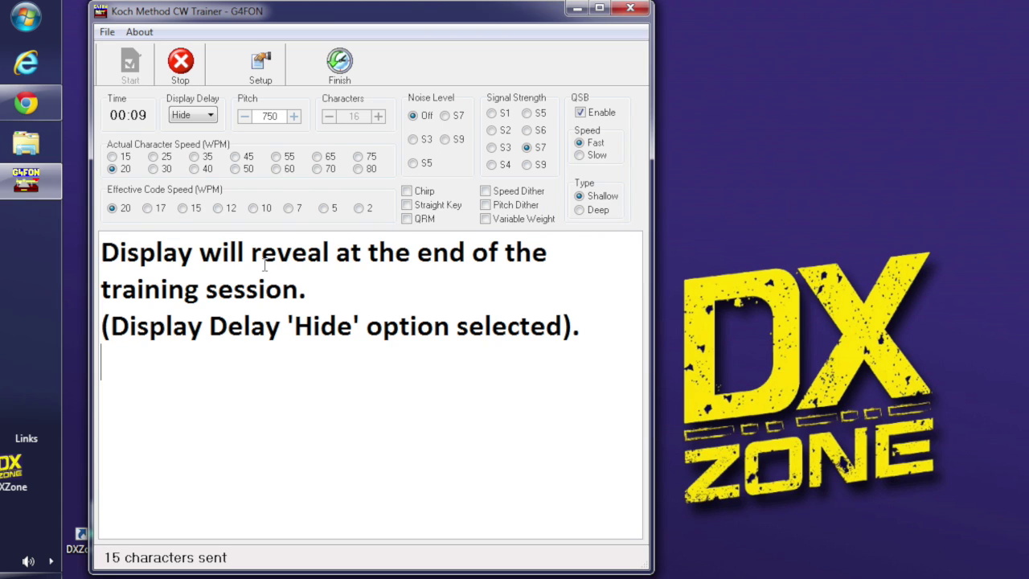
click(180, 77)
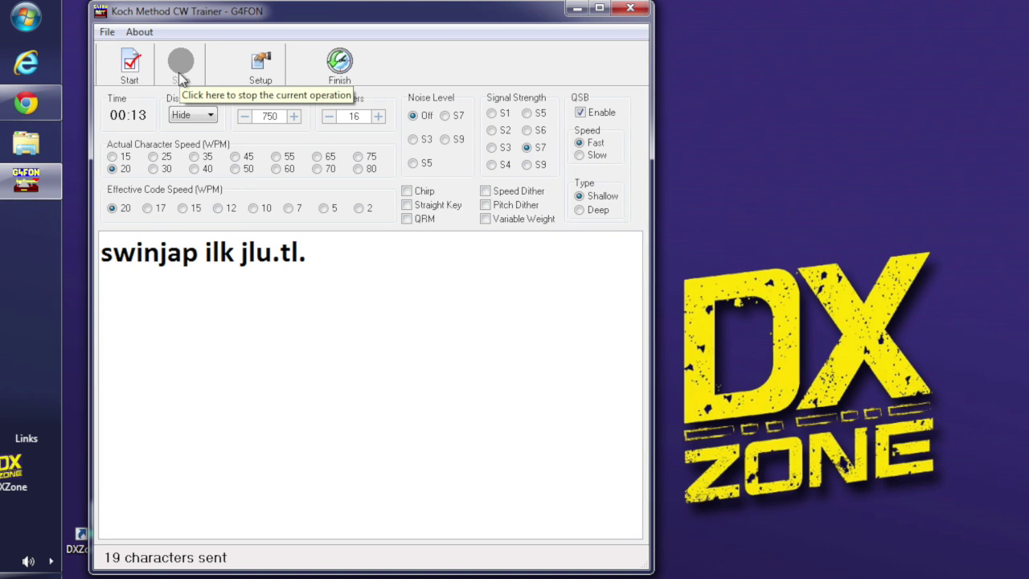
click(310, 300)
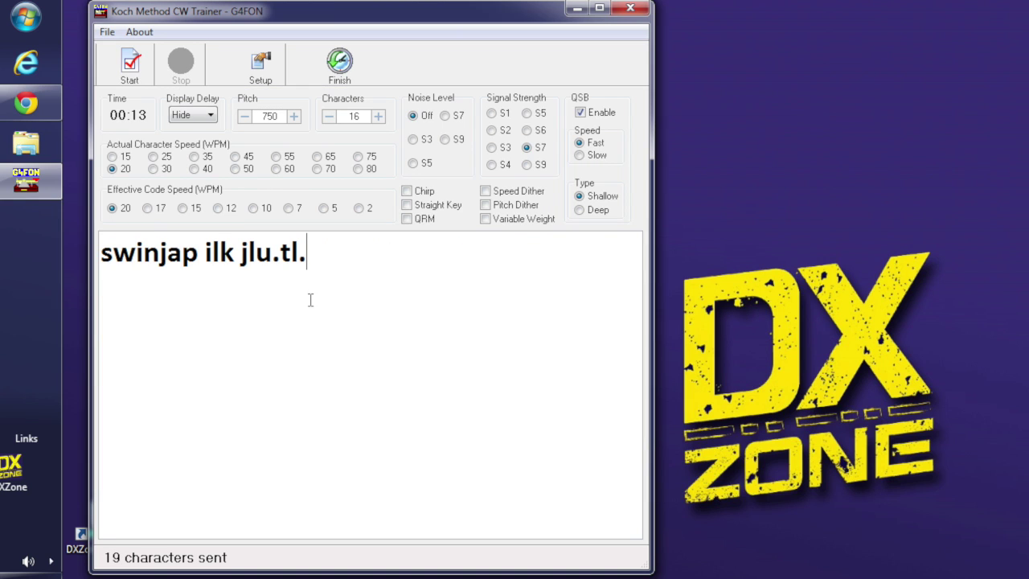
- Uncheck the '.' character in Setup's Morse Character Setup and confirm with OK
click(258, 80)
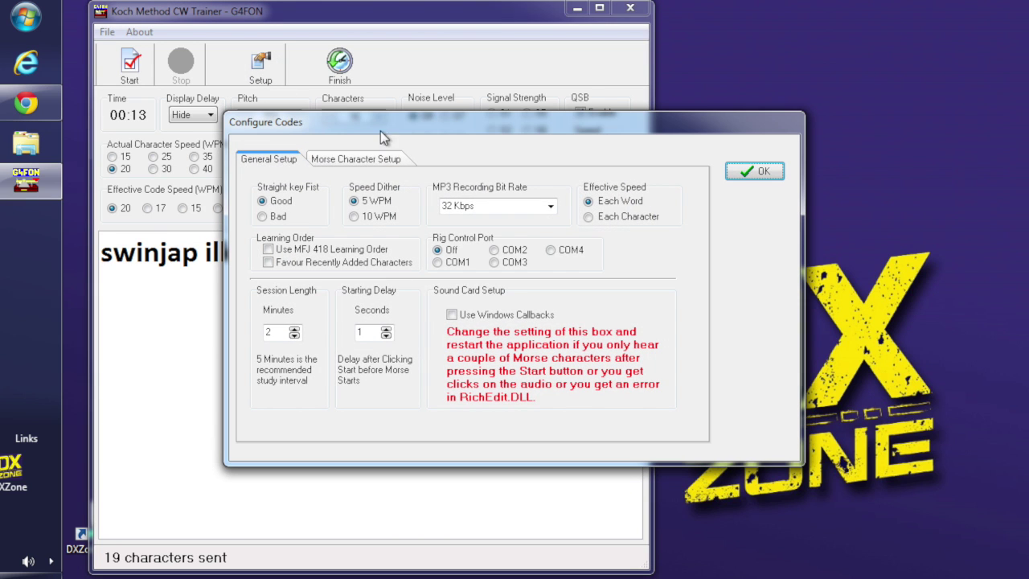
click(375, 160)
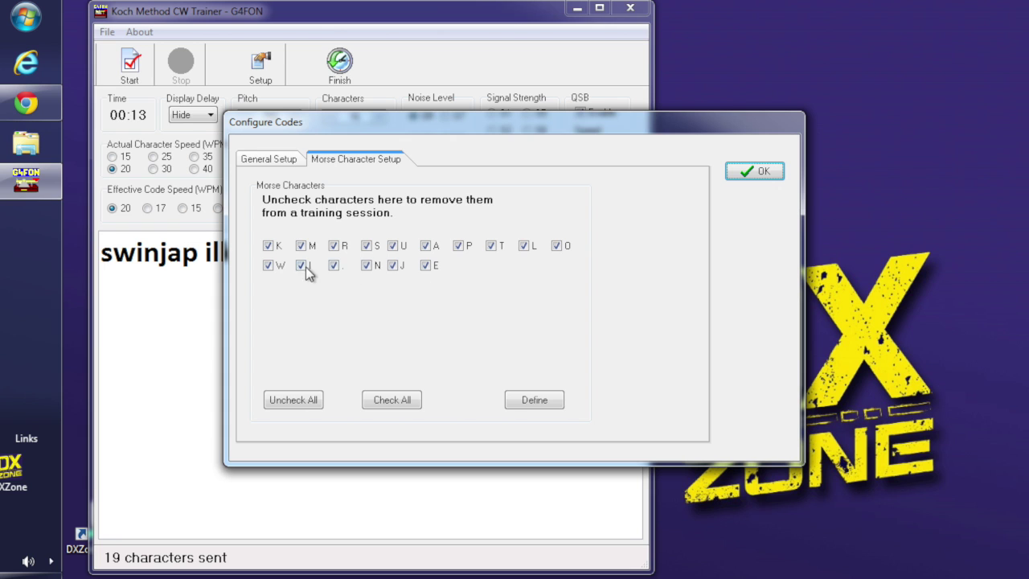
click(333, 267)
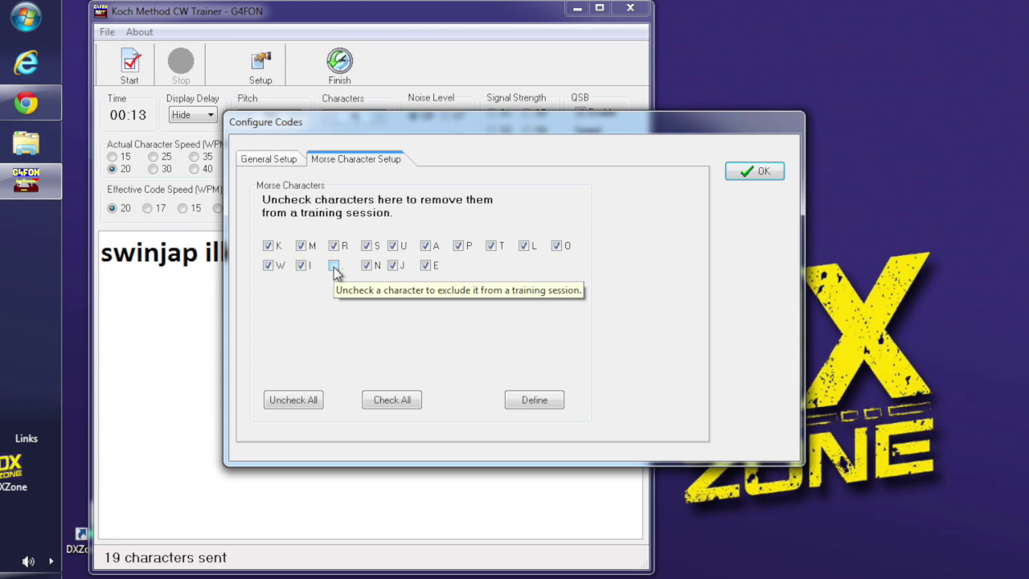
click(764, 171)
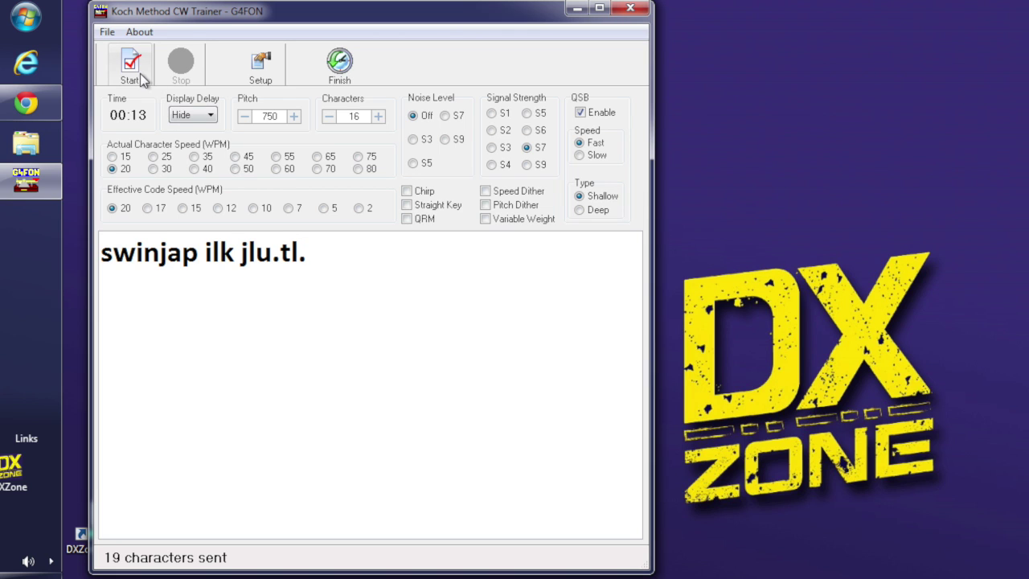
- Set Display Delay to 0, run and stop a short live-text session, then raise the Characters count
click(187, 115)
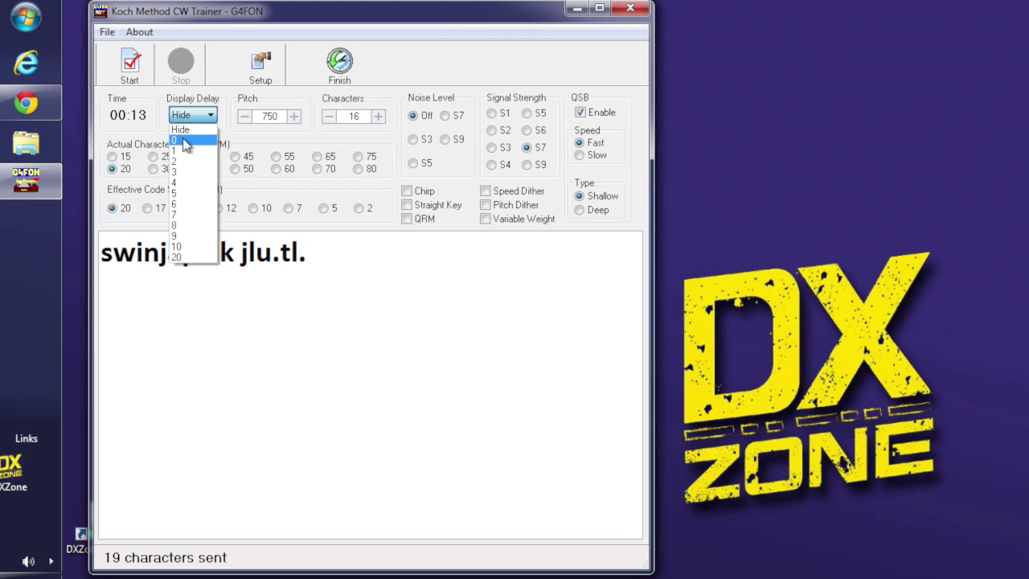
click(184, 141)
click(133, 71)
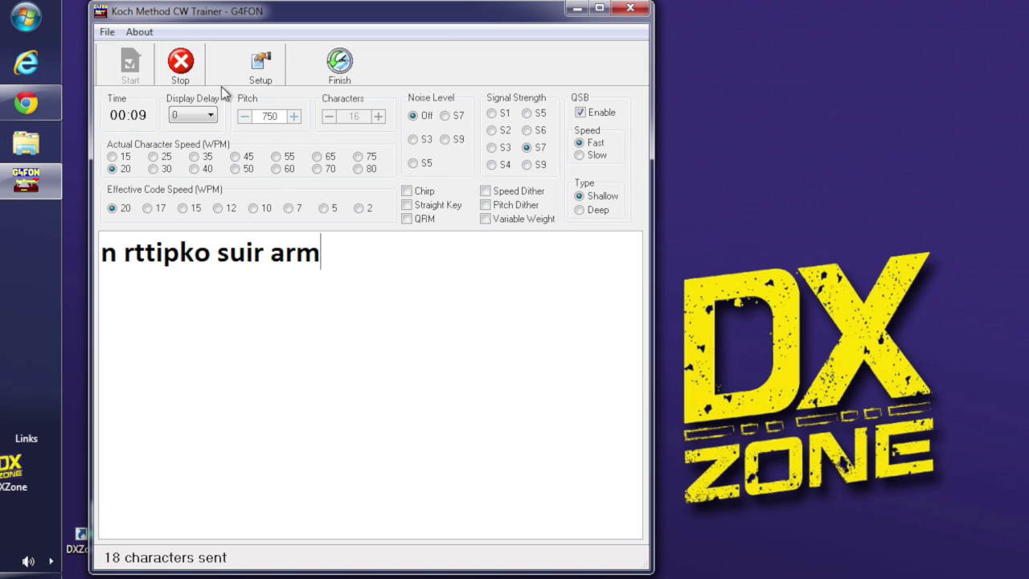
click(184, 81)
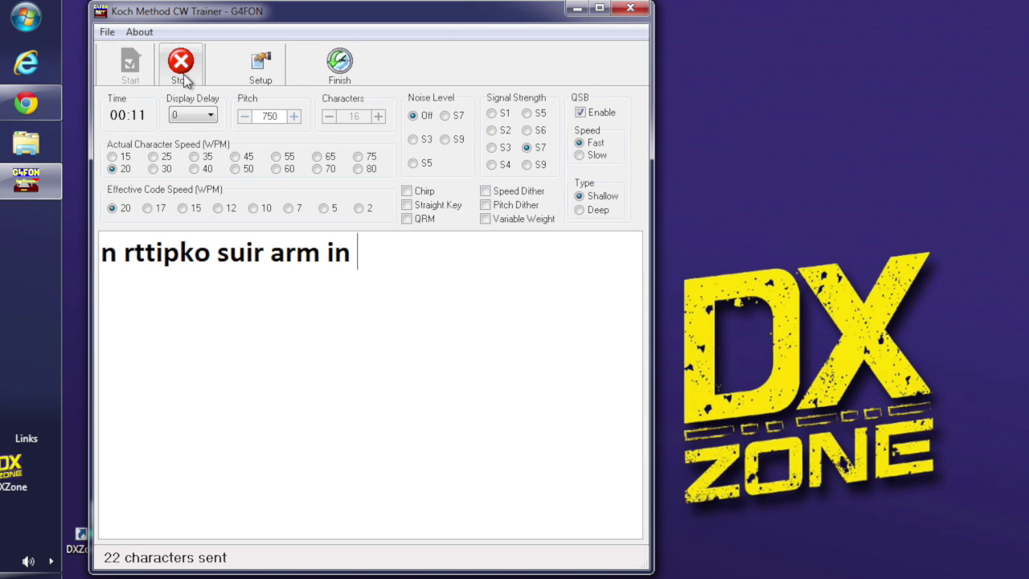
click(379, 117)
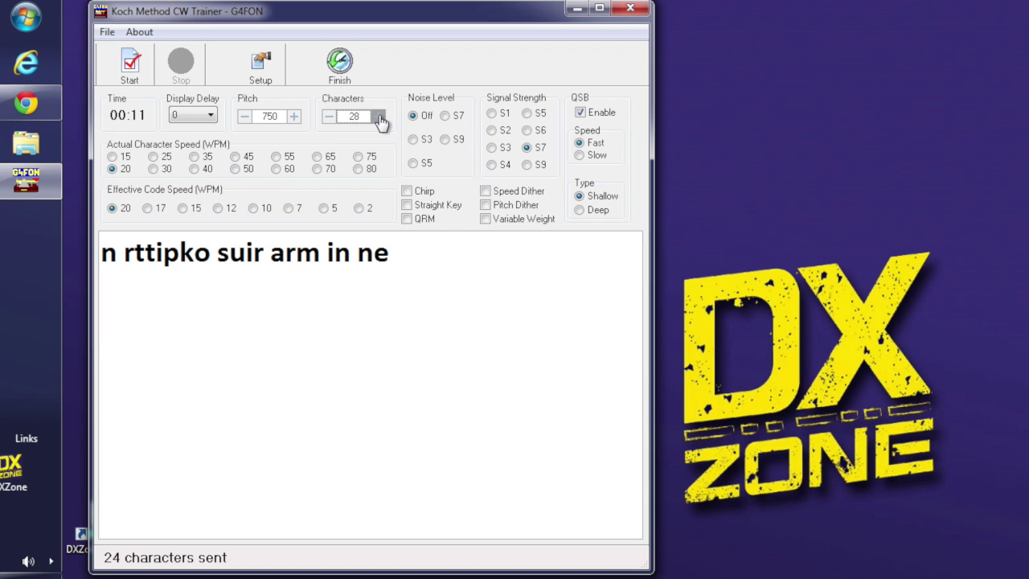
click(379, 118)
click(379, 118)
click(378, 118)
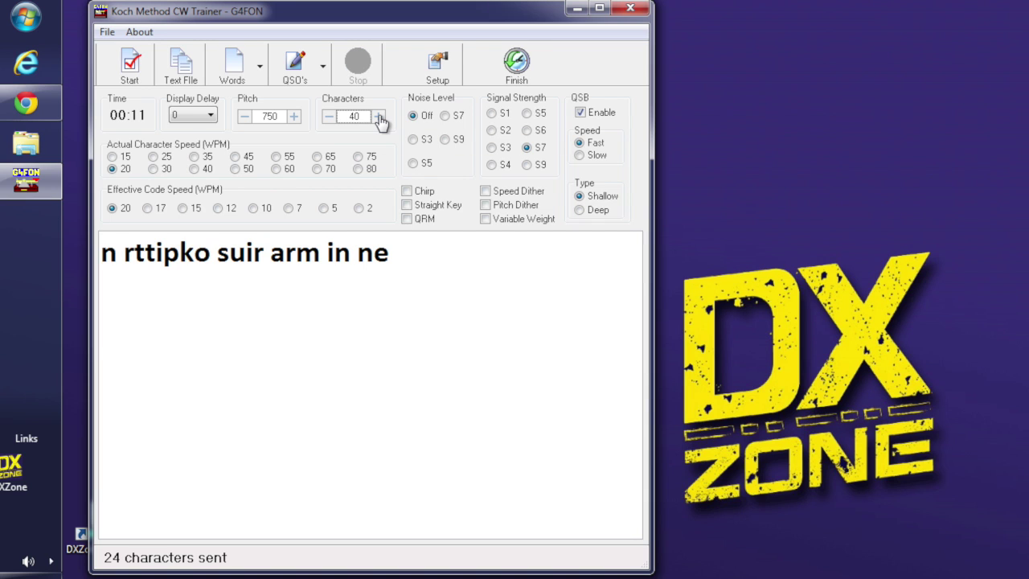
- Play the '300 USA QSO's 1.txt' practice file and stop it after 52 characters
click(326, 72)
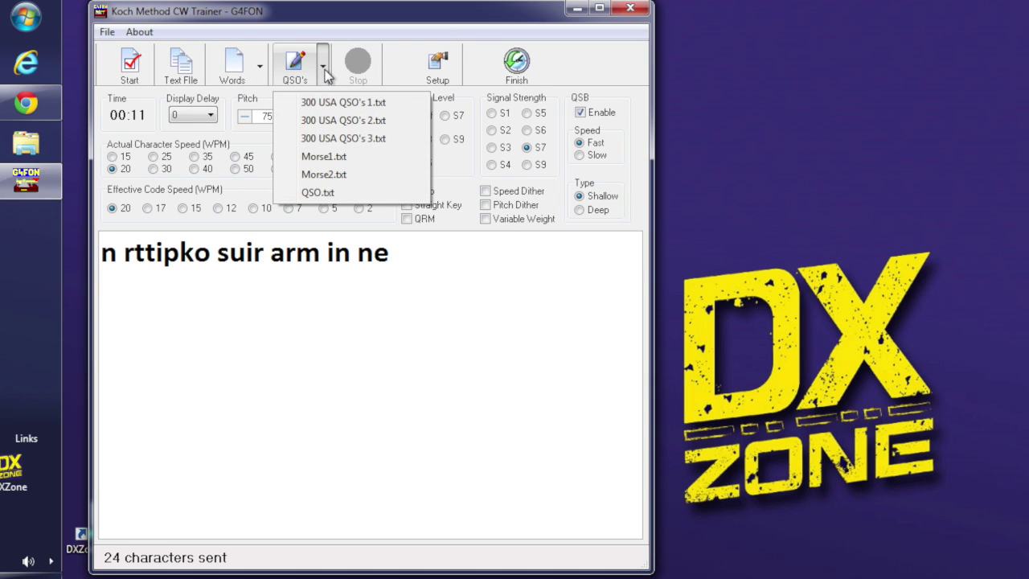
click(329, 102)
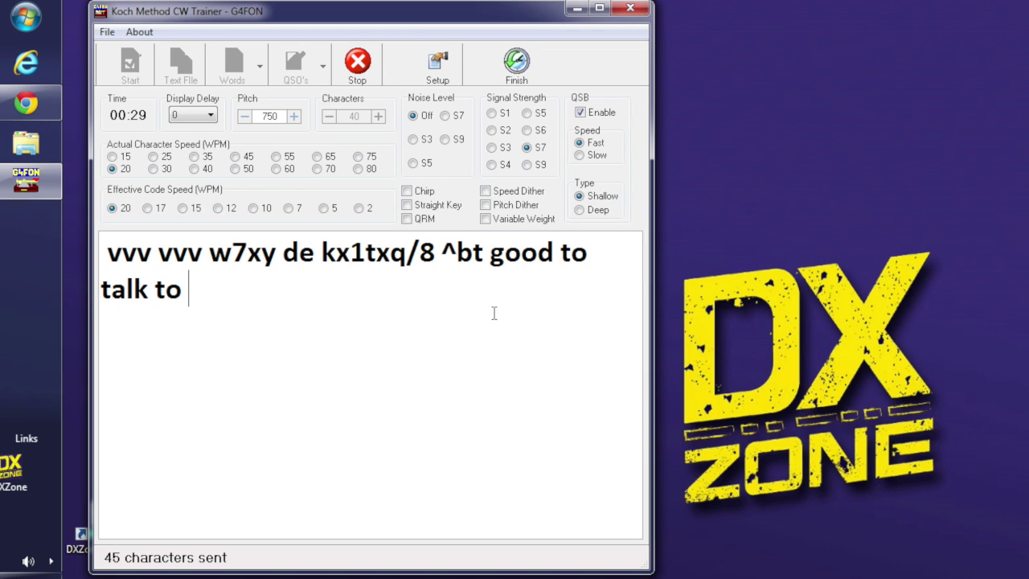
click(352, 72)
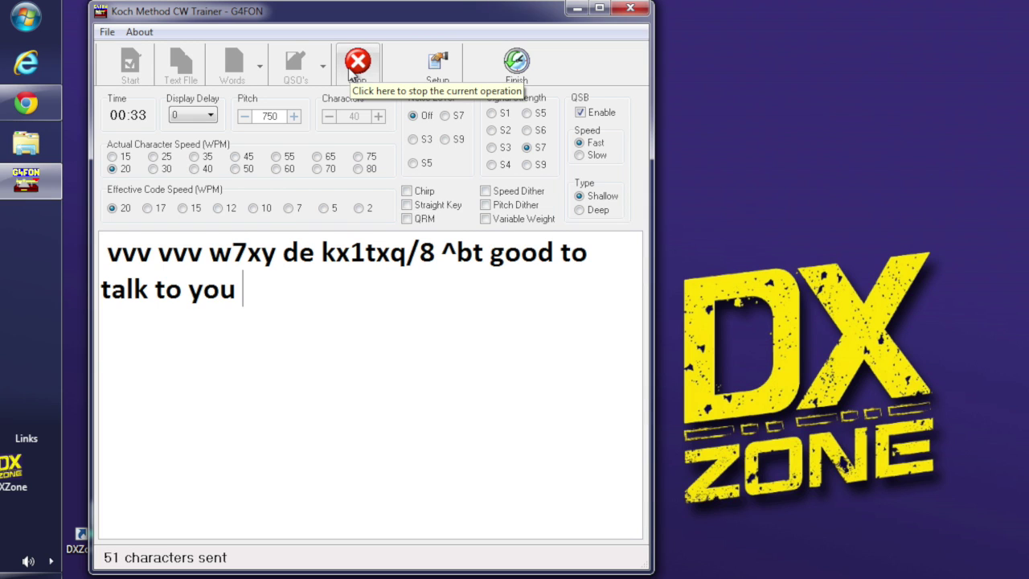
click(356, 65)
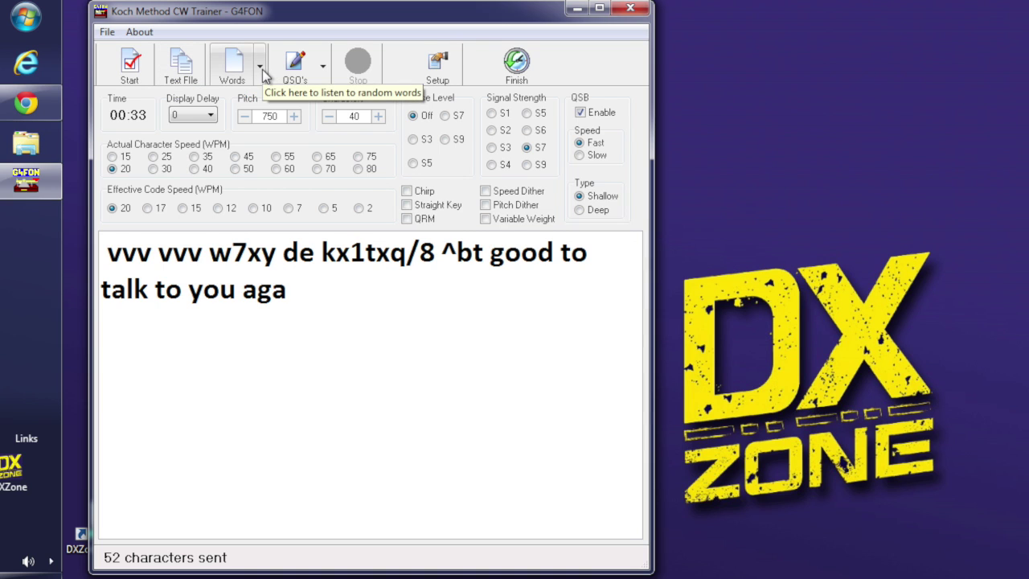
- In General Setup, set Session Length to 1 minute and Starting Delay to 3 seconds
click(437, 65)
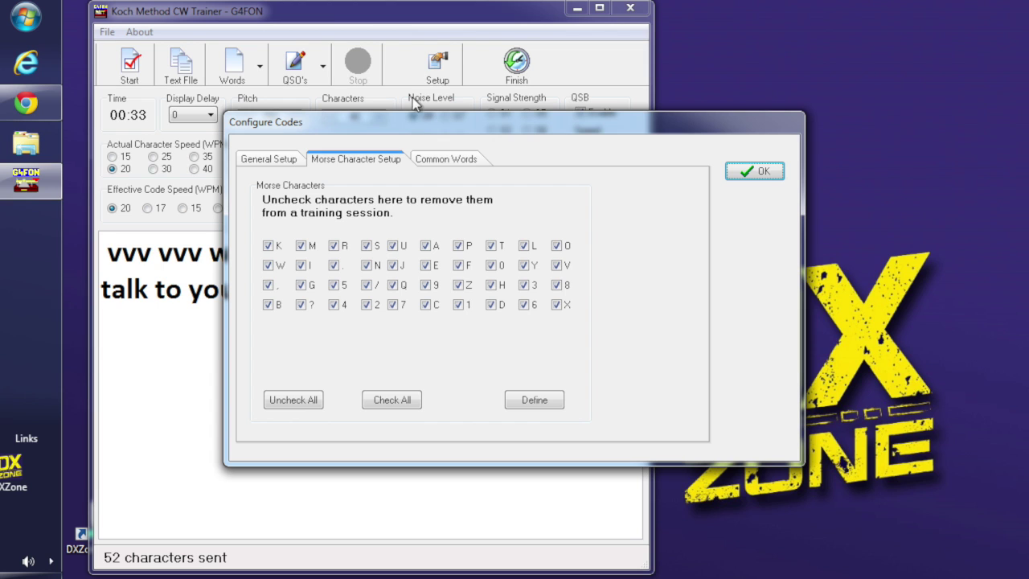
click(267, 161)
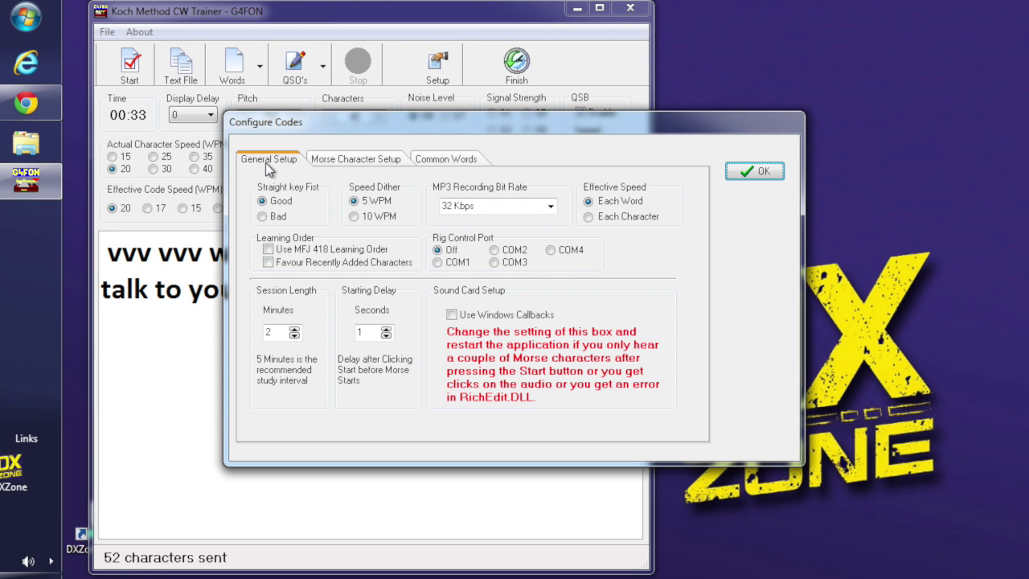
drag(286, 332, 262, 332)
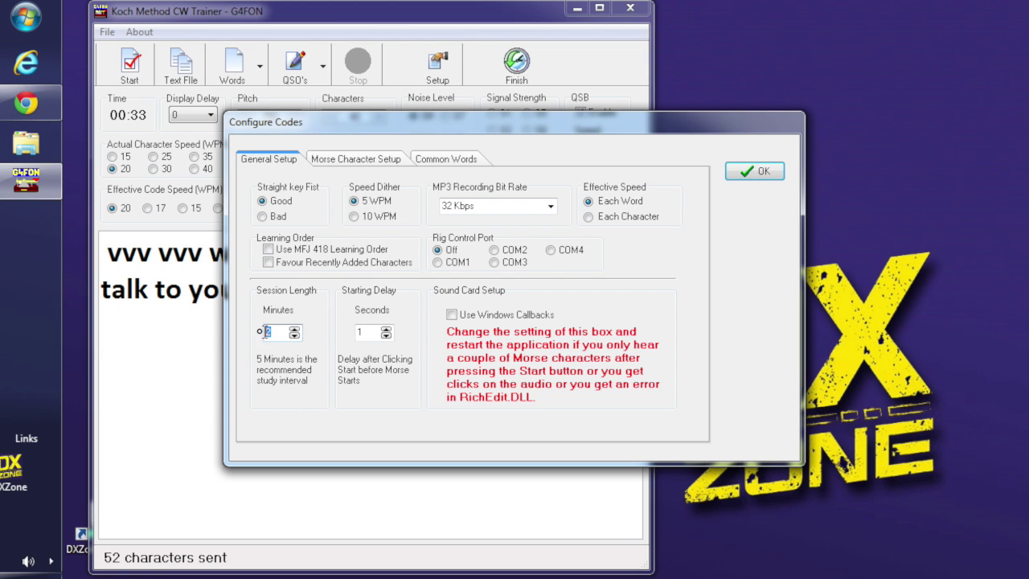
text(1)
click(387, 330)
click(754, 171)
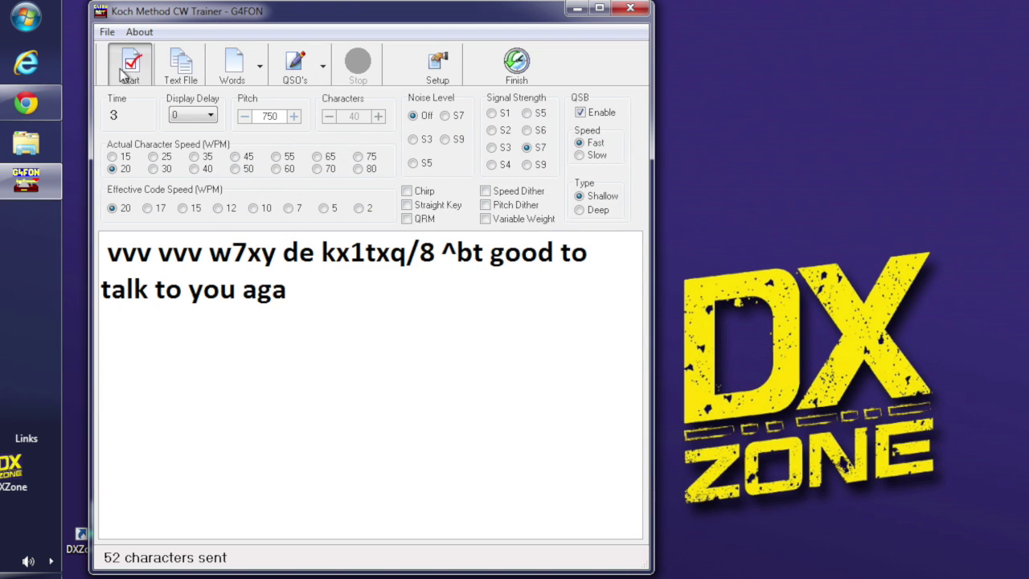
- Send random characters, stop at 27 characters, then exit the trainer with Finish
click(118, 74)
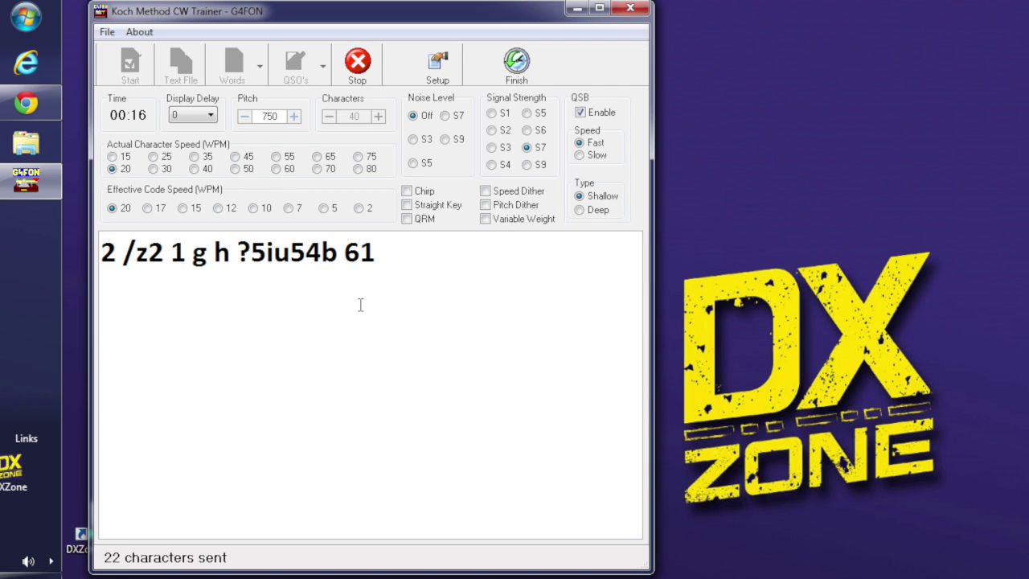
click(358, 64)
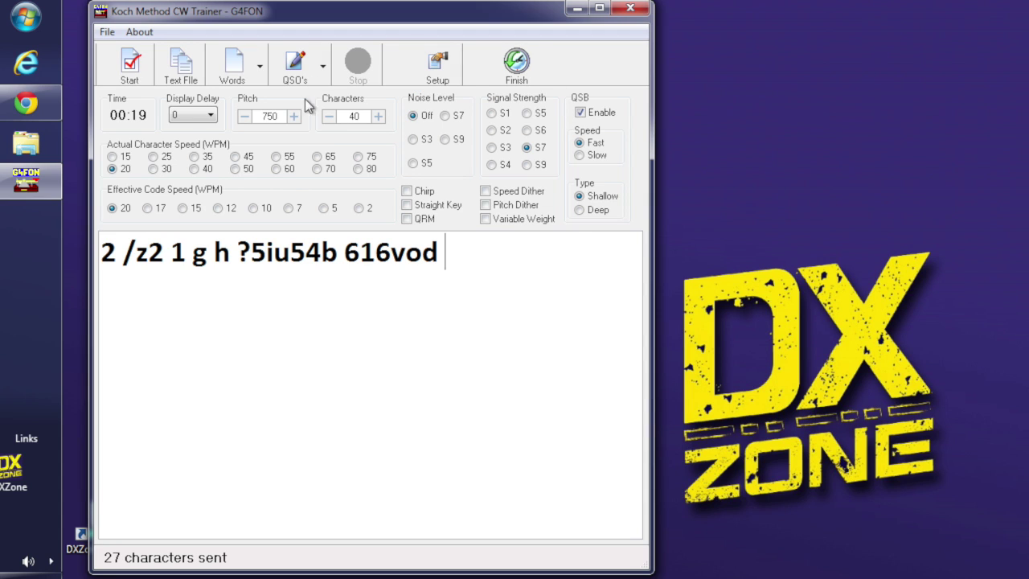
click(517, 72)
- Return to Chrome and follow the Software/Morse_Code_Training link at the top of DXZone's page
click(28, 109)
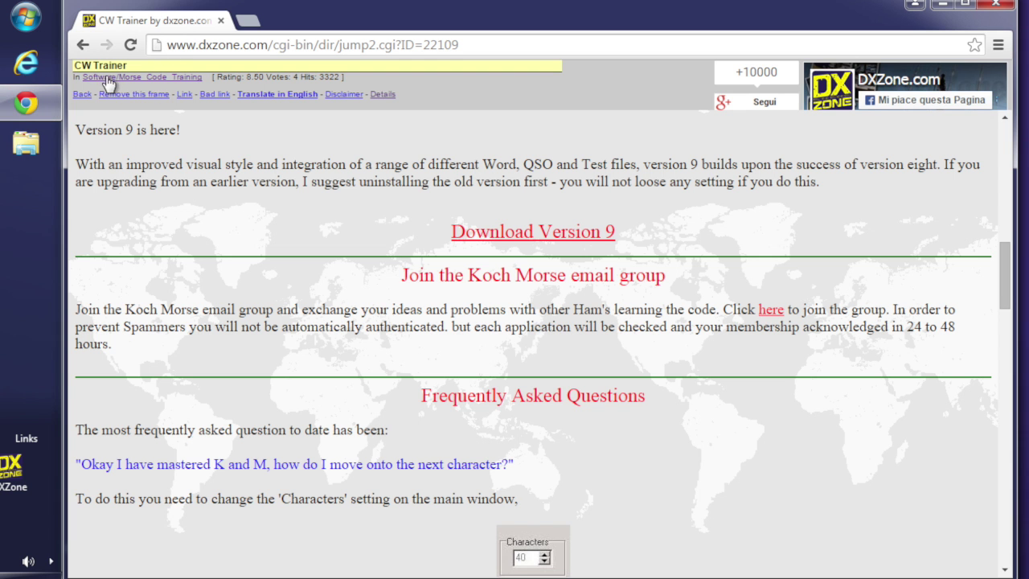
click(127, 78)
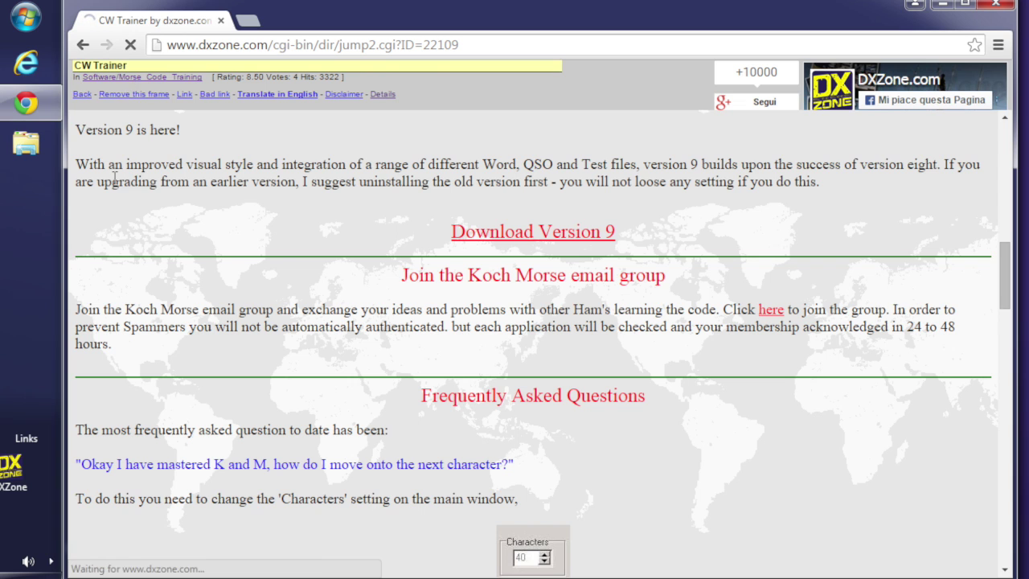